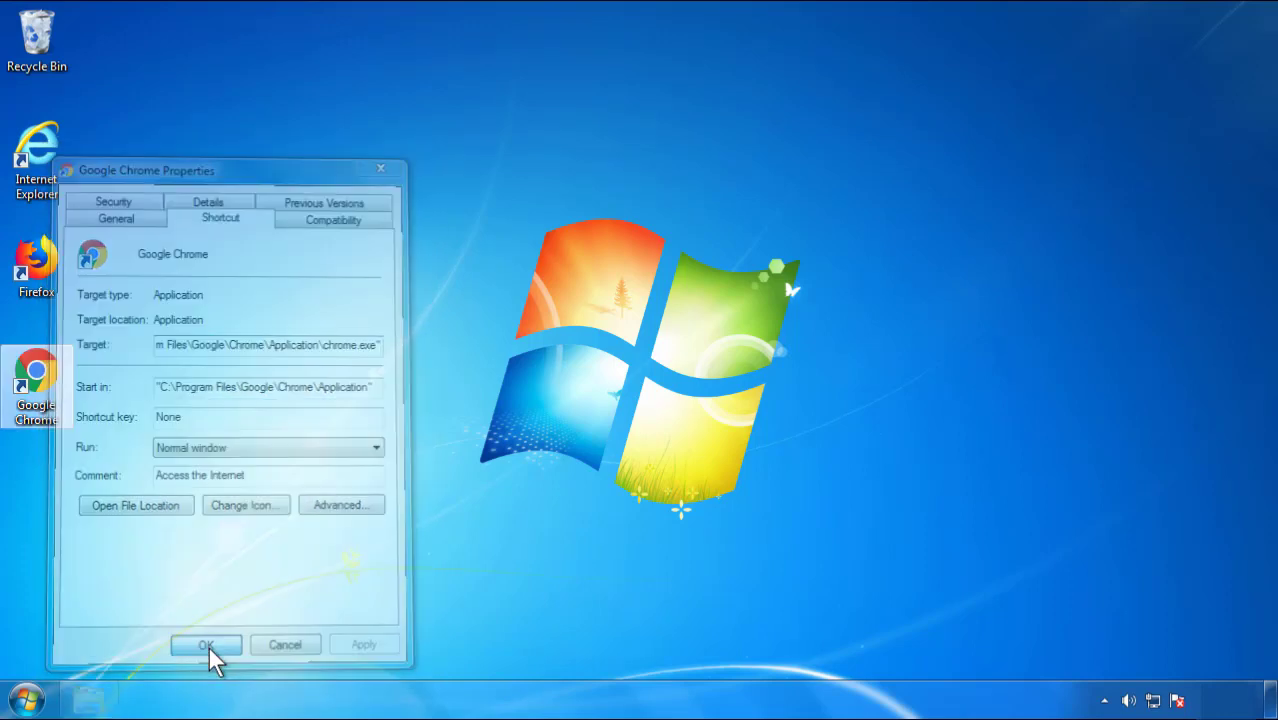
# Step: Close the Google Chrome shortcut's Properties dialog and bring up the Start menu
pyautogui.click(26, 700)
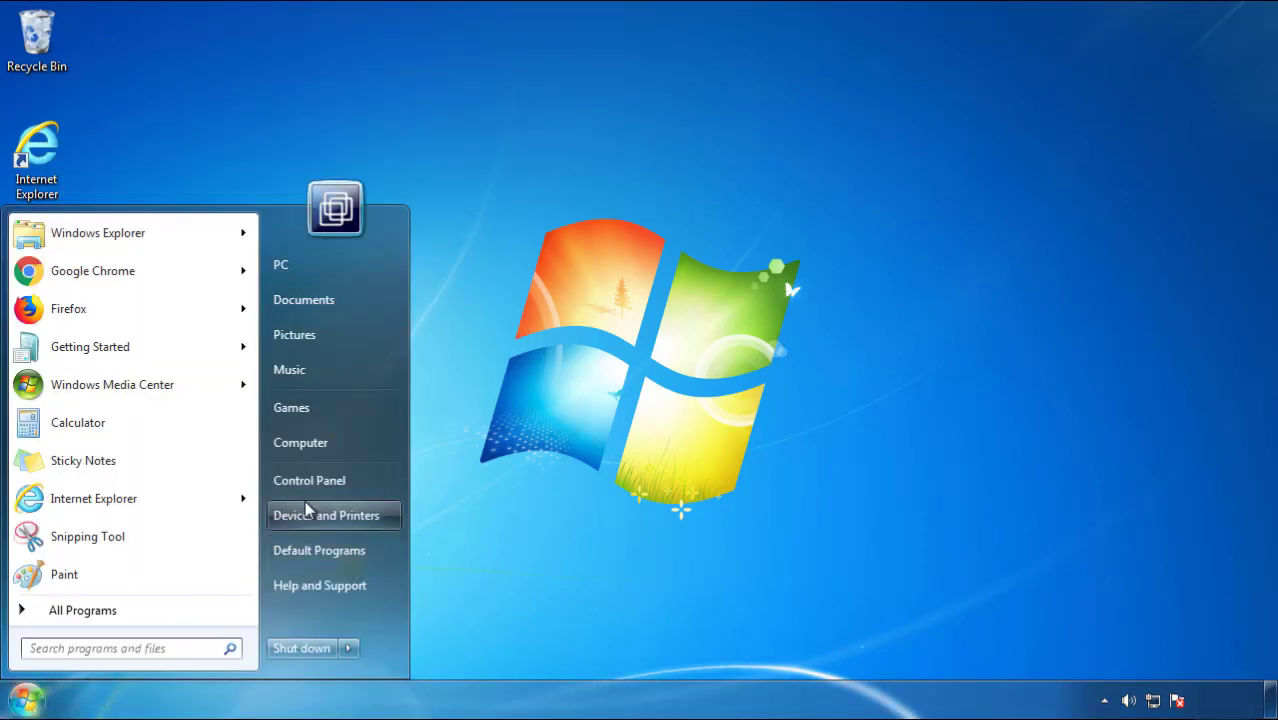
# Step: List installed programs newest-first by Installed On and select SearchMine 2.00
pyautogui.click(320, 477)
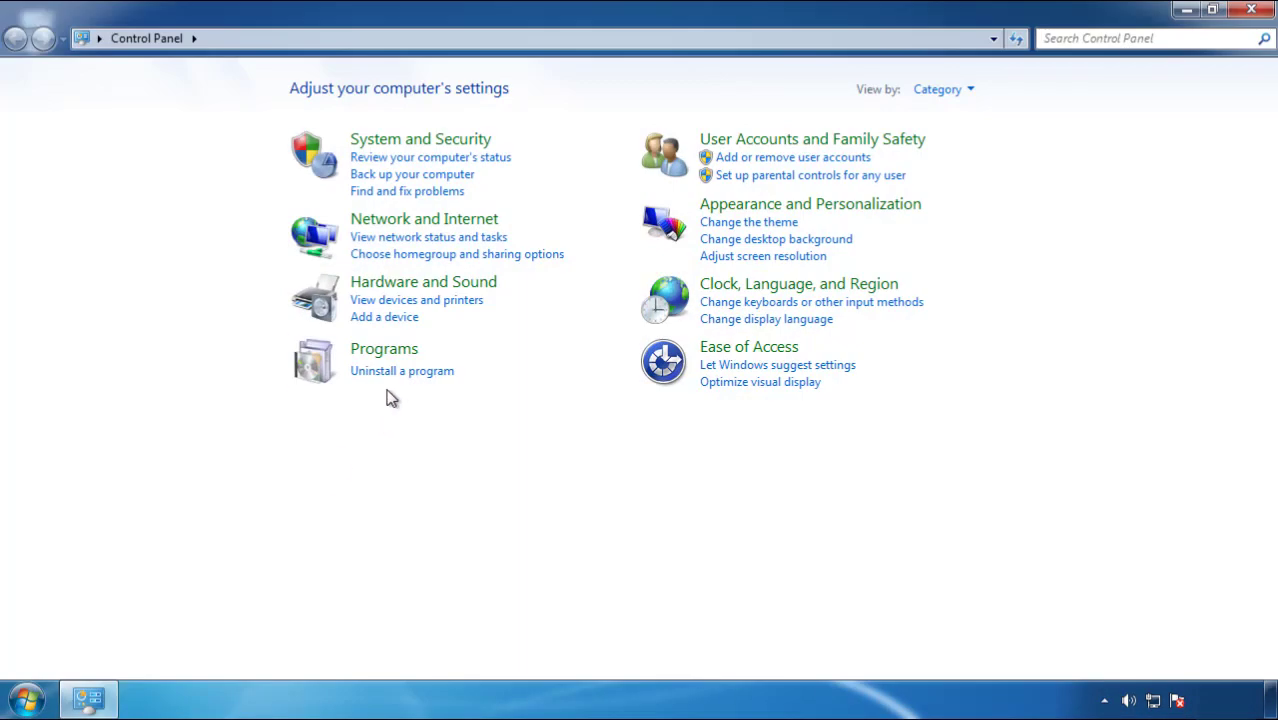
pyautogui.click(396, 371)
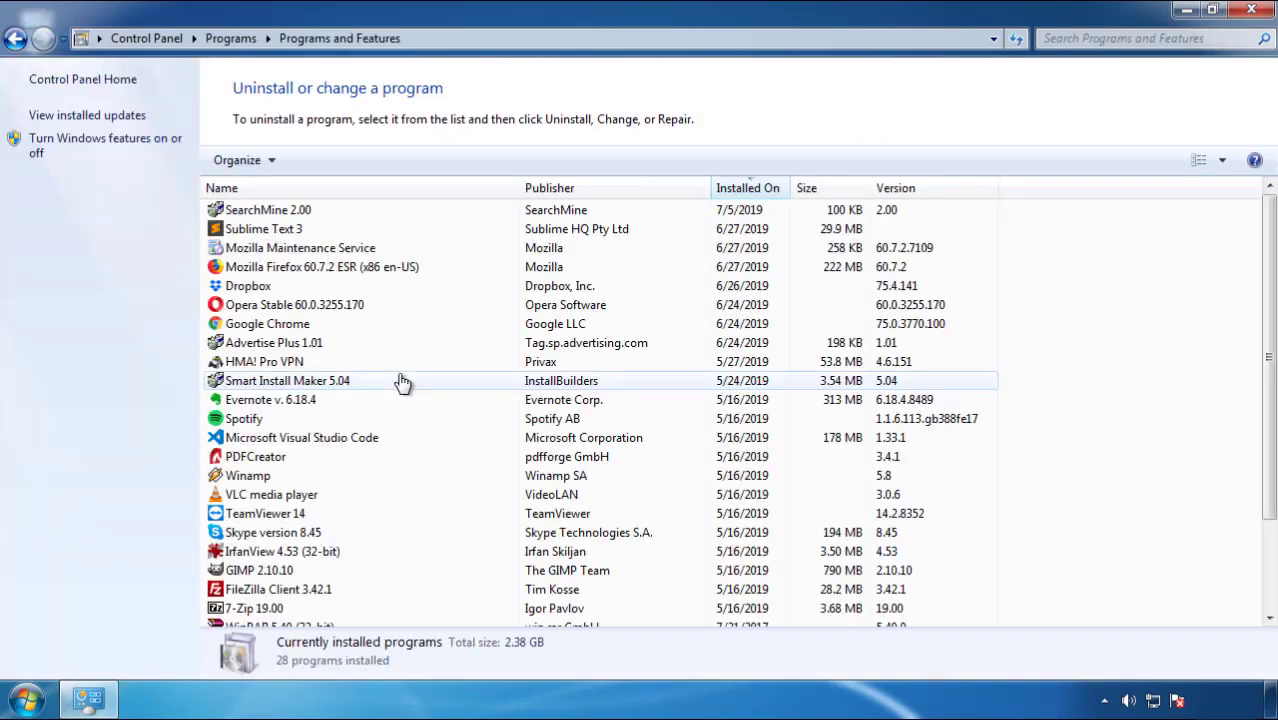
pyautogui.click(749, 190)
pyautogui.click(745, 193)
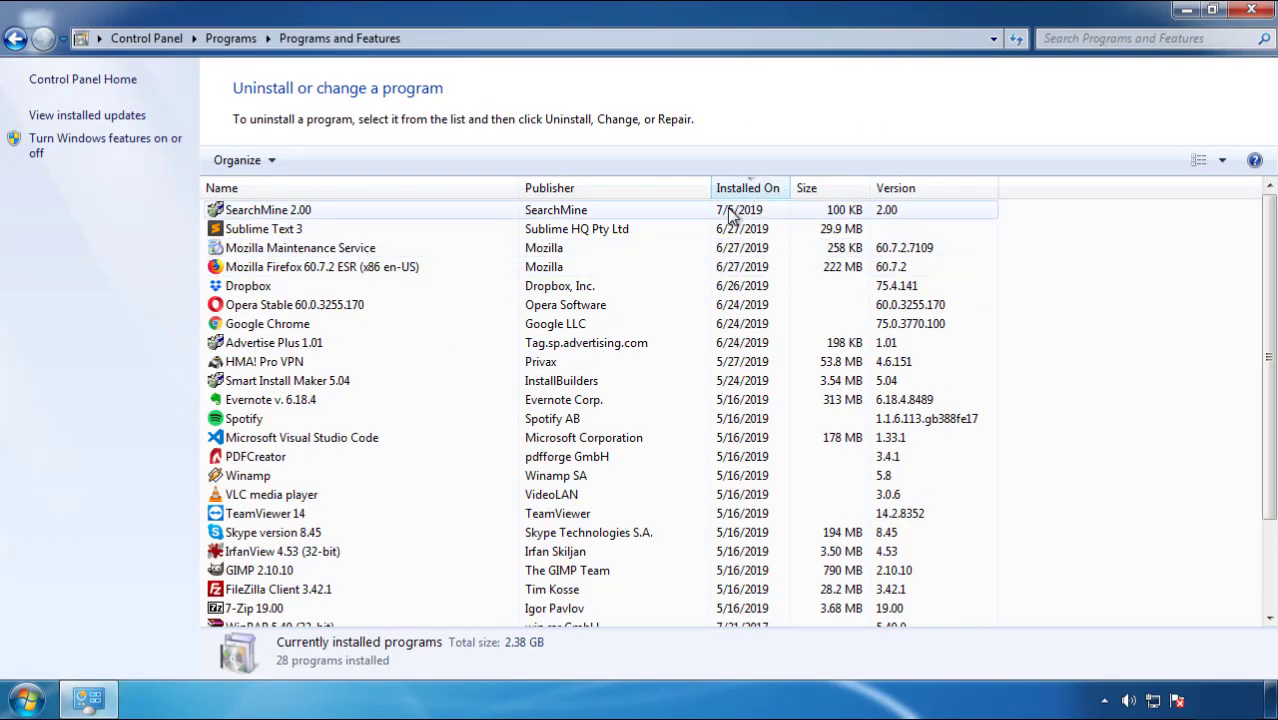
pyautogui.click(268, 212)
# Step: Uninstall SearchMine 2.00 through its wizard and close Programs and Features
pyautogui.click(320, 161)
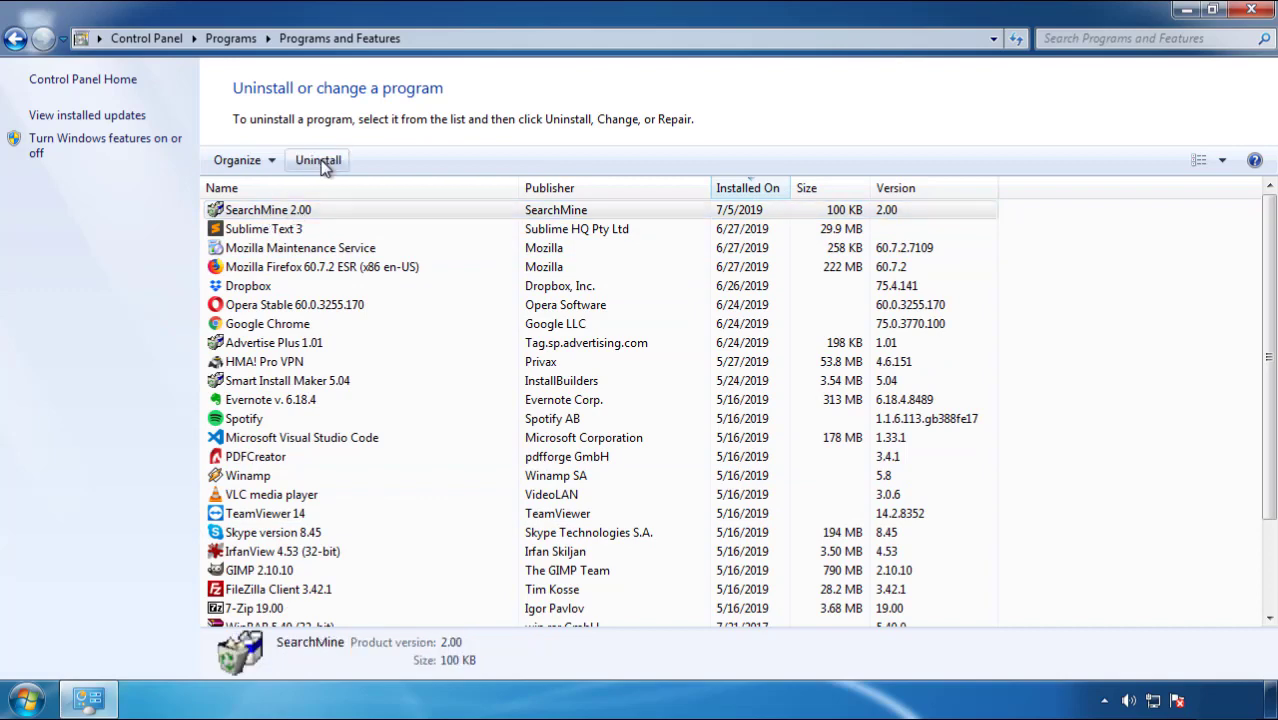
pyautogui.click(744, 530)
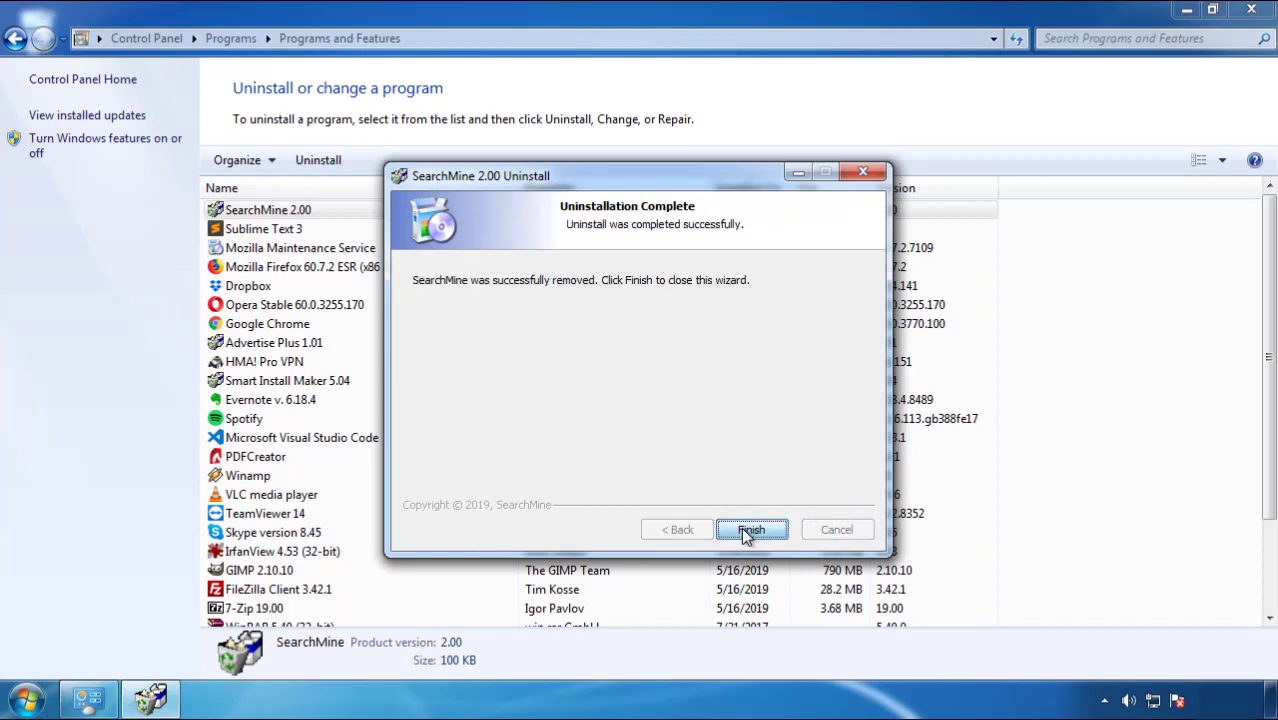
pyautogui.click(741, 527)
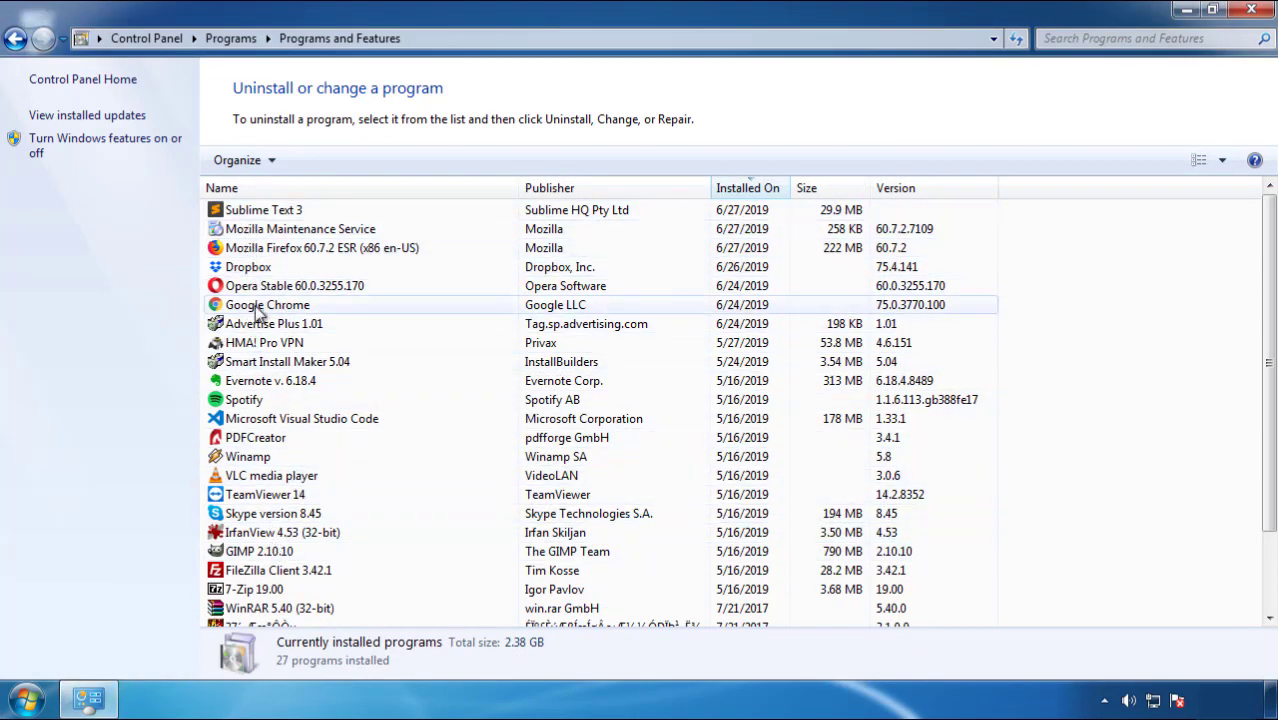
pyautogui.click(1253, 12)
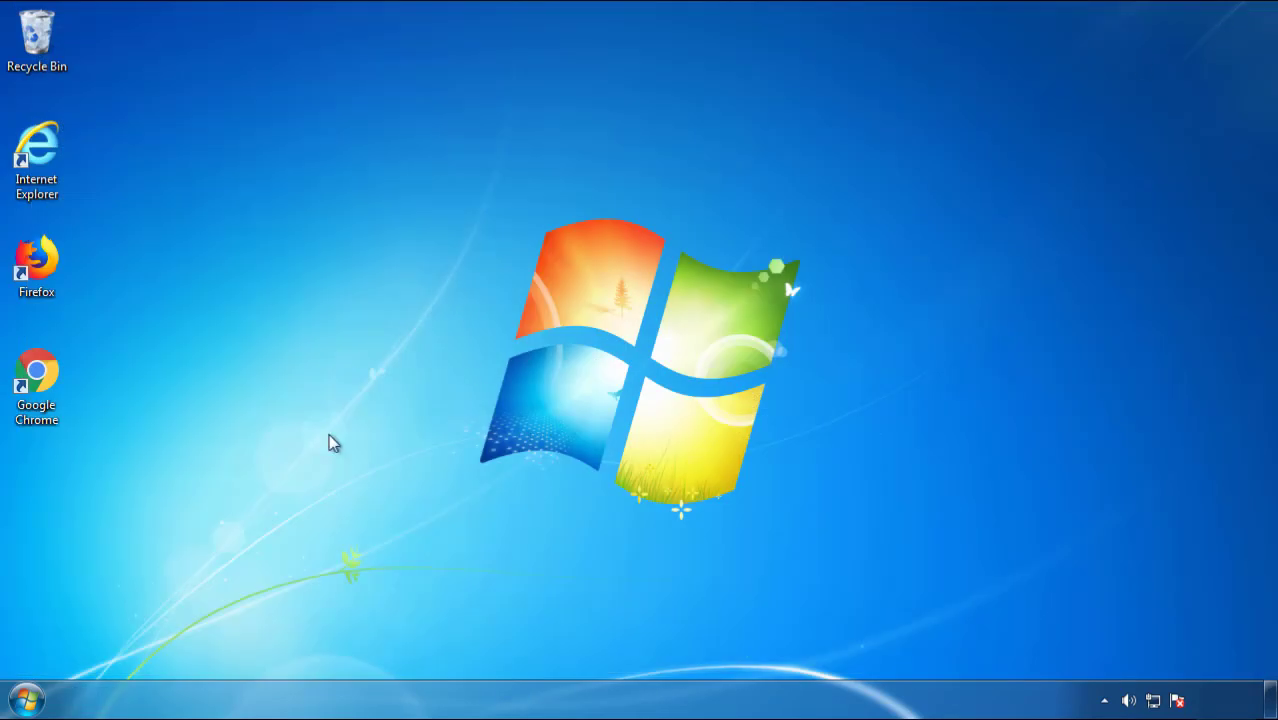
# Step: Restart Windows and boot into Safe Mode from the Advanced Boot Options menu
pyautogui.click(26, 700)
pyautogui.moveTo(345, 650)
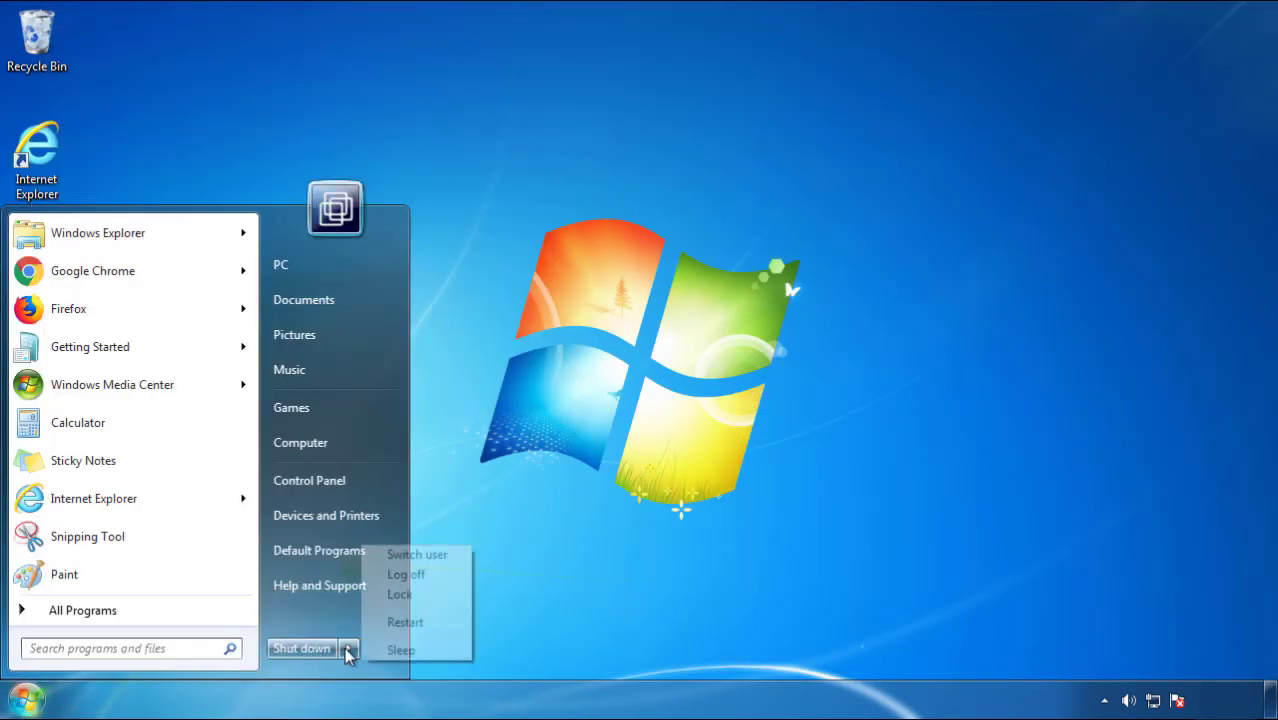
pyautogui.click(668, 547)
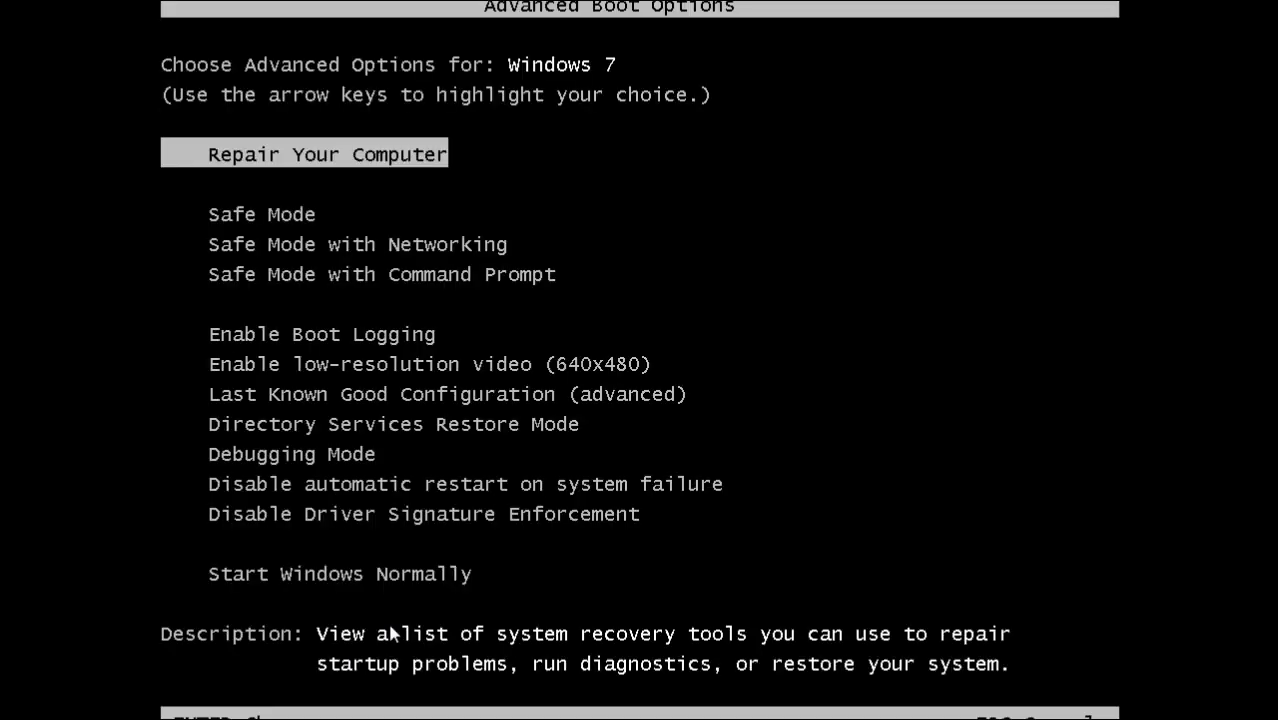
pyautogui.press('Down')
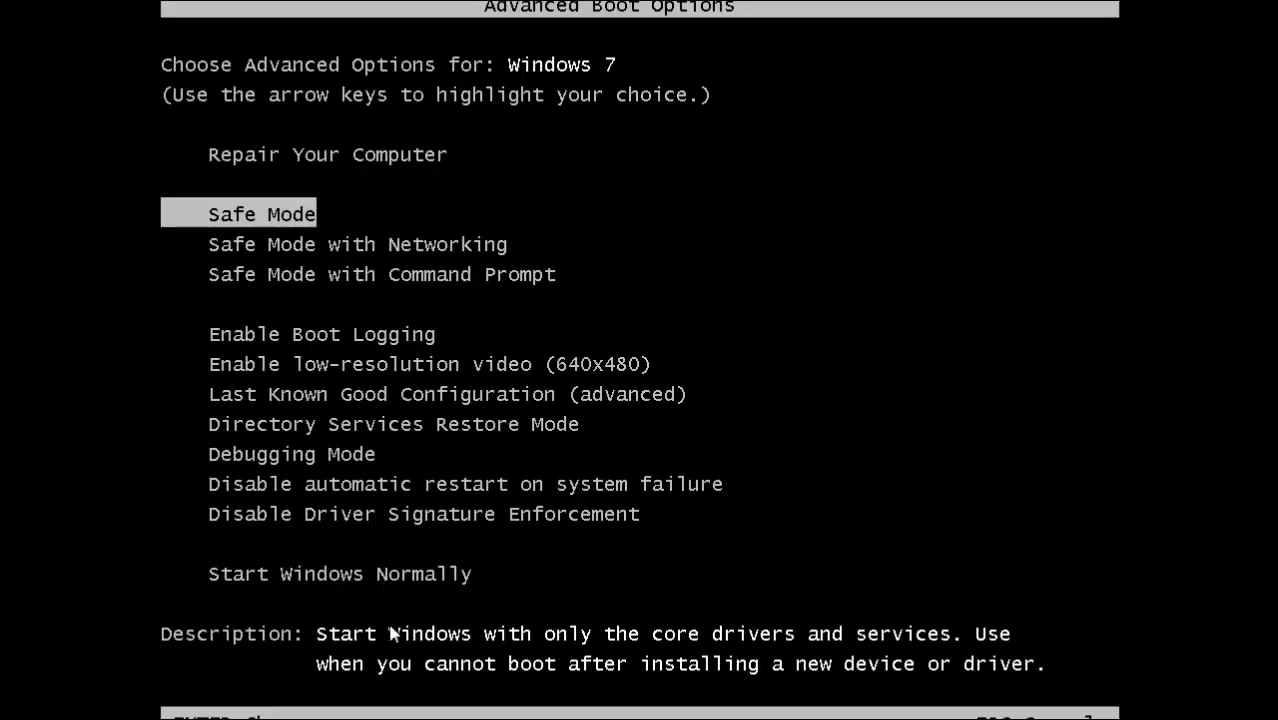
pyautogui.press('Return')
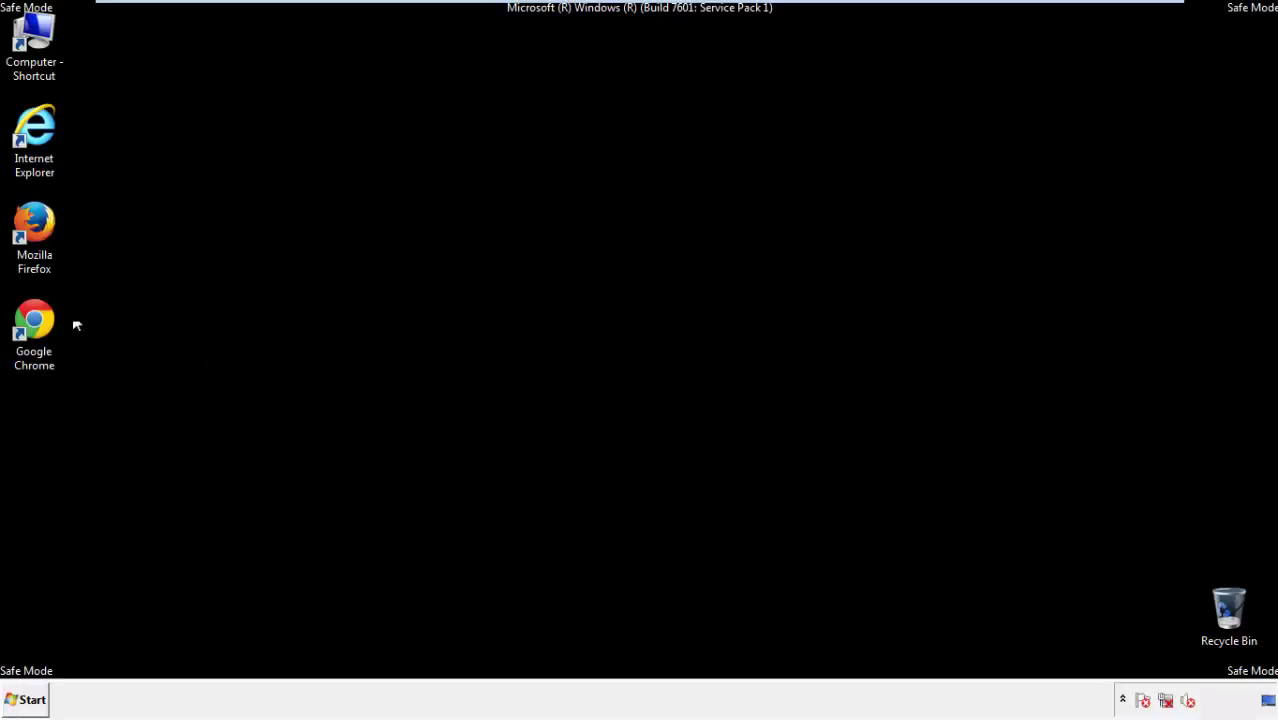
# Step: Launch Firefox without making it default, then toggle the Menu Bar off and back on
pyautogui.doubleClick(45, 232)
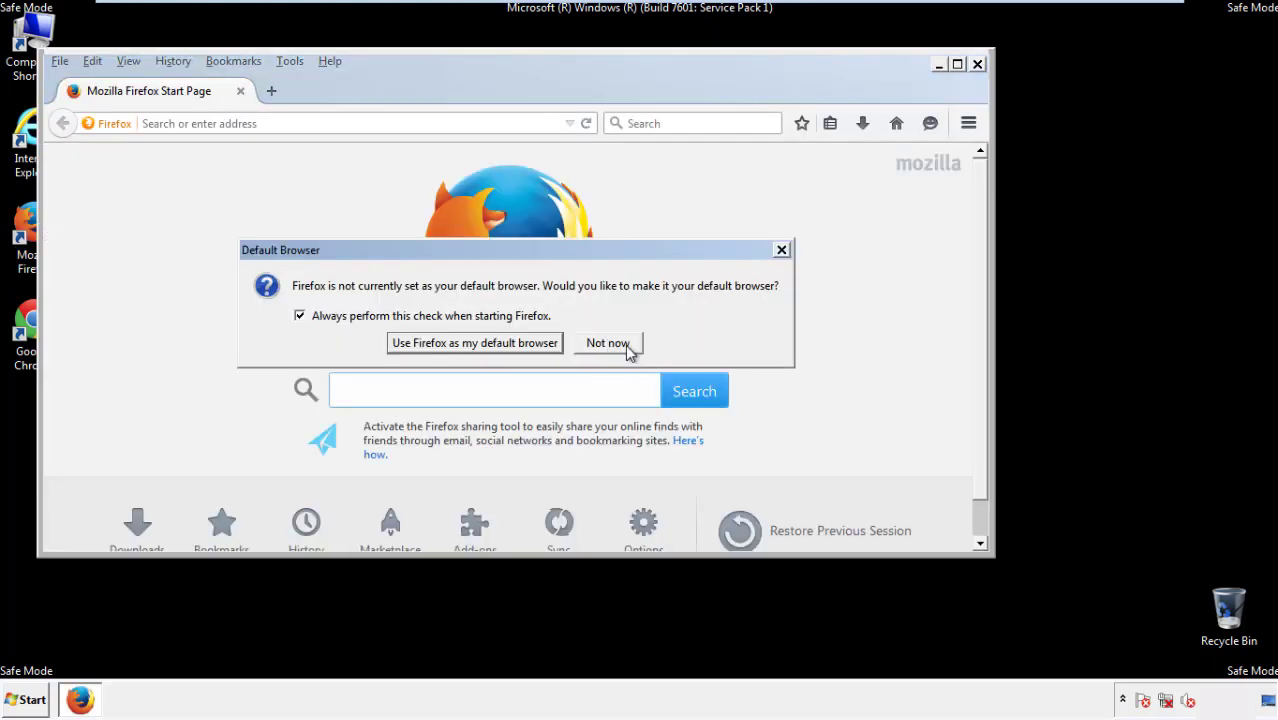
pyautogui.click(624, 343)
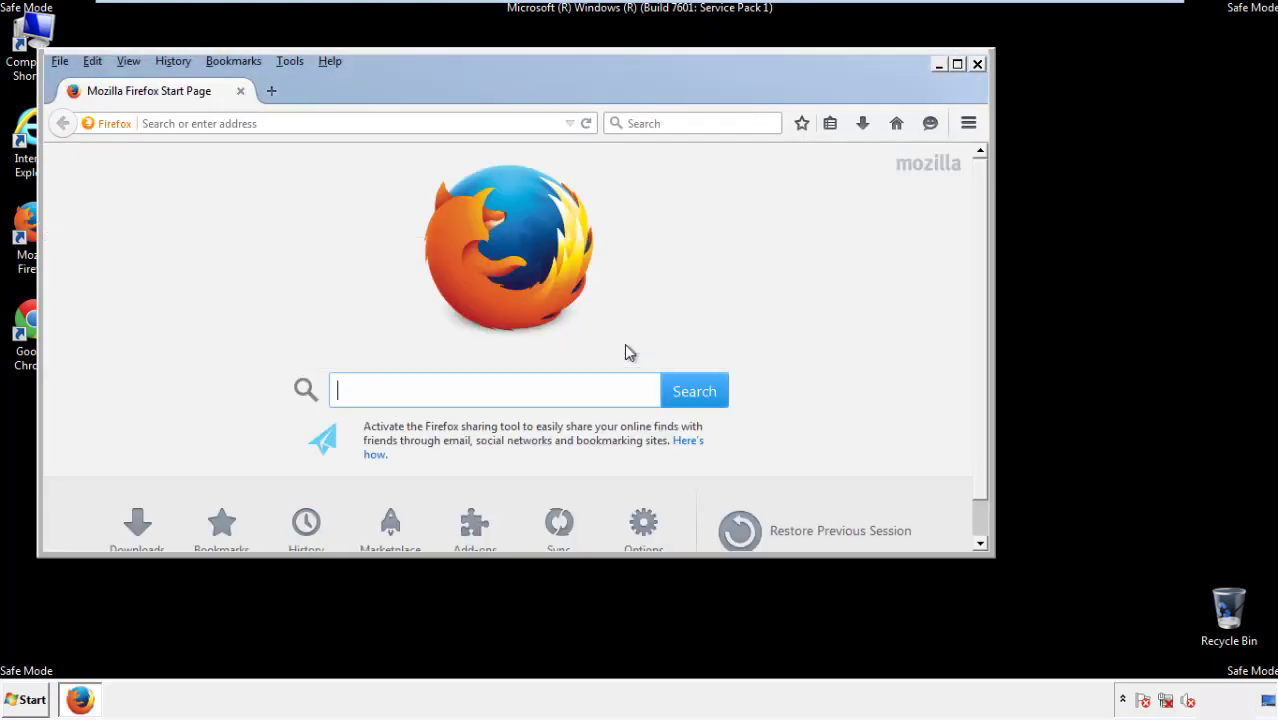
pyautogui.rightClick(395, 88)
pyautogui.click(430, 151)
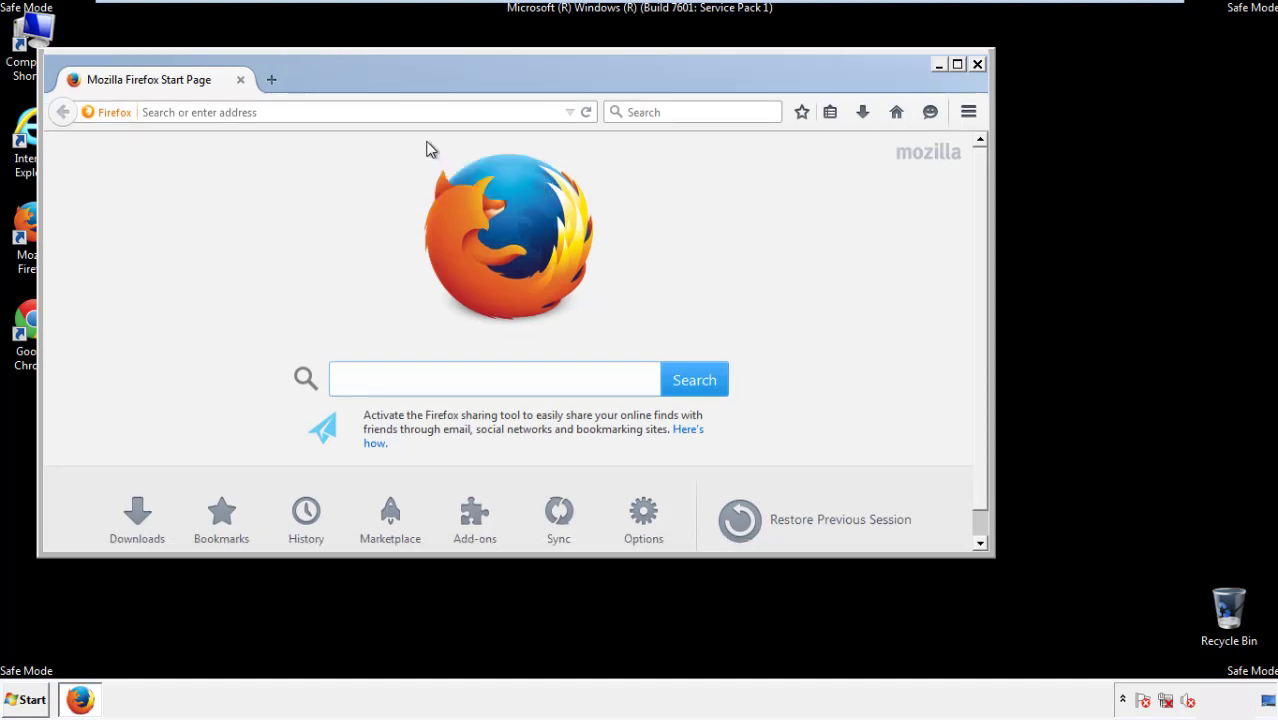
pyautogui.rightClick(404, 86)
pyautogui.click(415, 153)
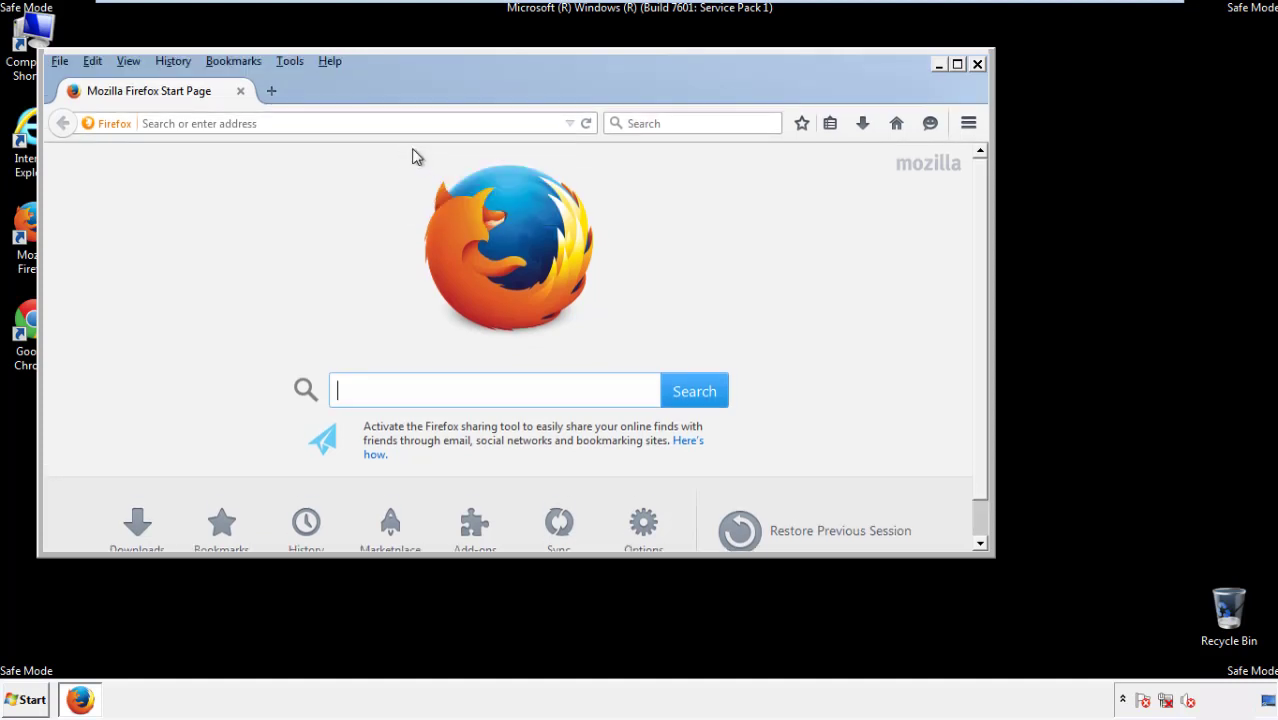
pyautogui.click(175, 63)
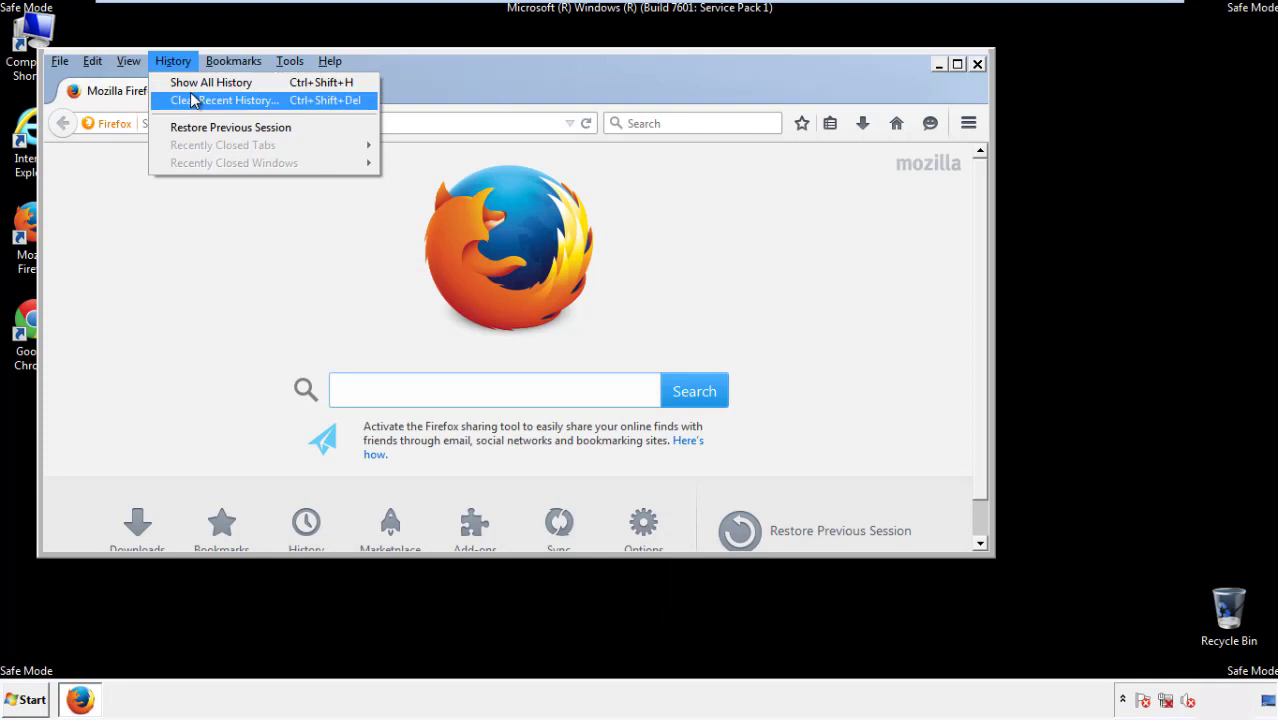
# Step: Clear Firefox history over Everything, including cookies, cache, offline data and site preferences
pyautogui.click(191, 97)
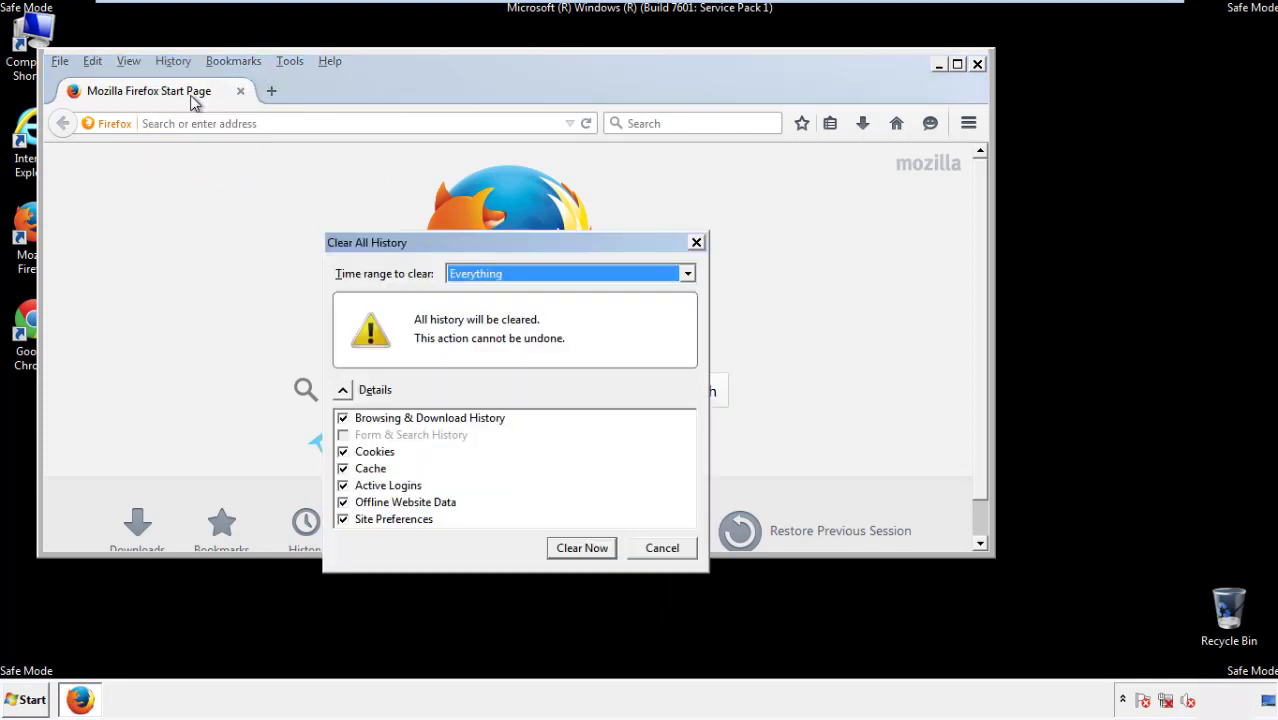
pyautogui.click(470, 274)
pyautogui.click(480, 375)
pyautogui.click(343, 502)
pyautogui.click(343, 502)
pyautogui.click(344, 520)
pyautogui.click(344, 520)
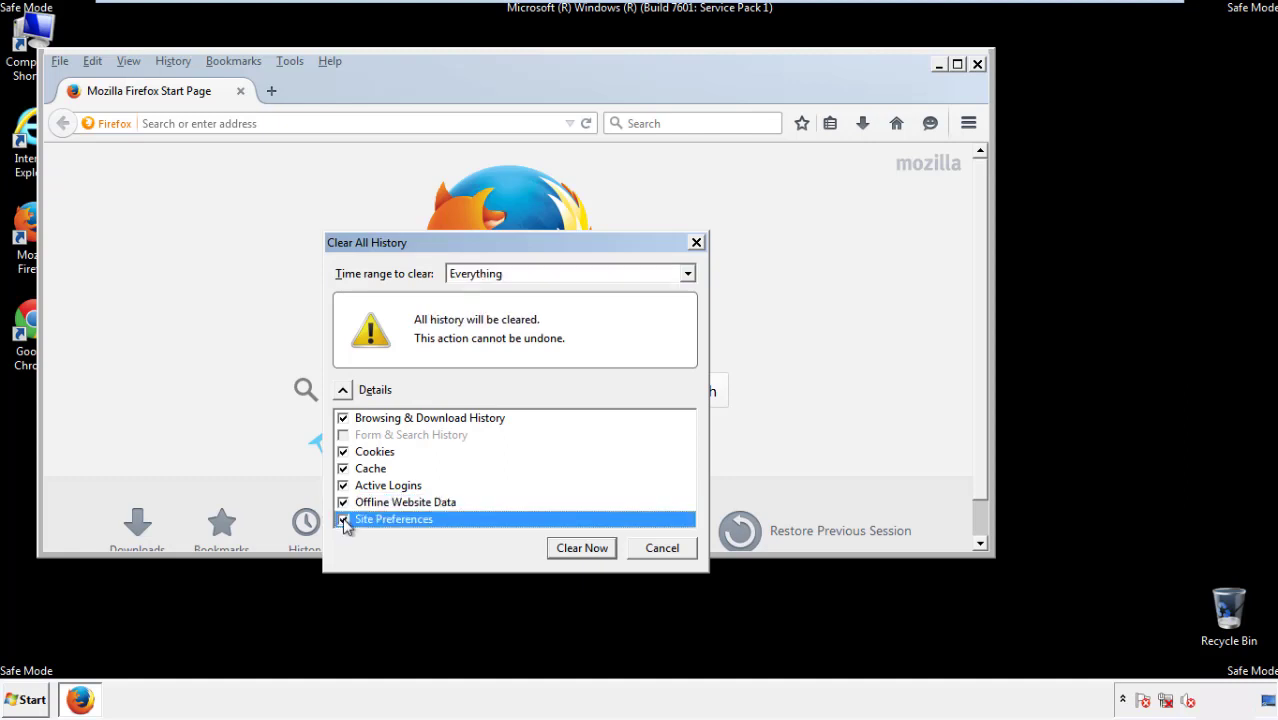
pyautogui.click(581, 548)
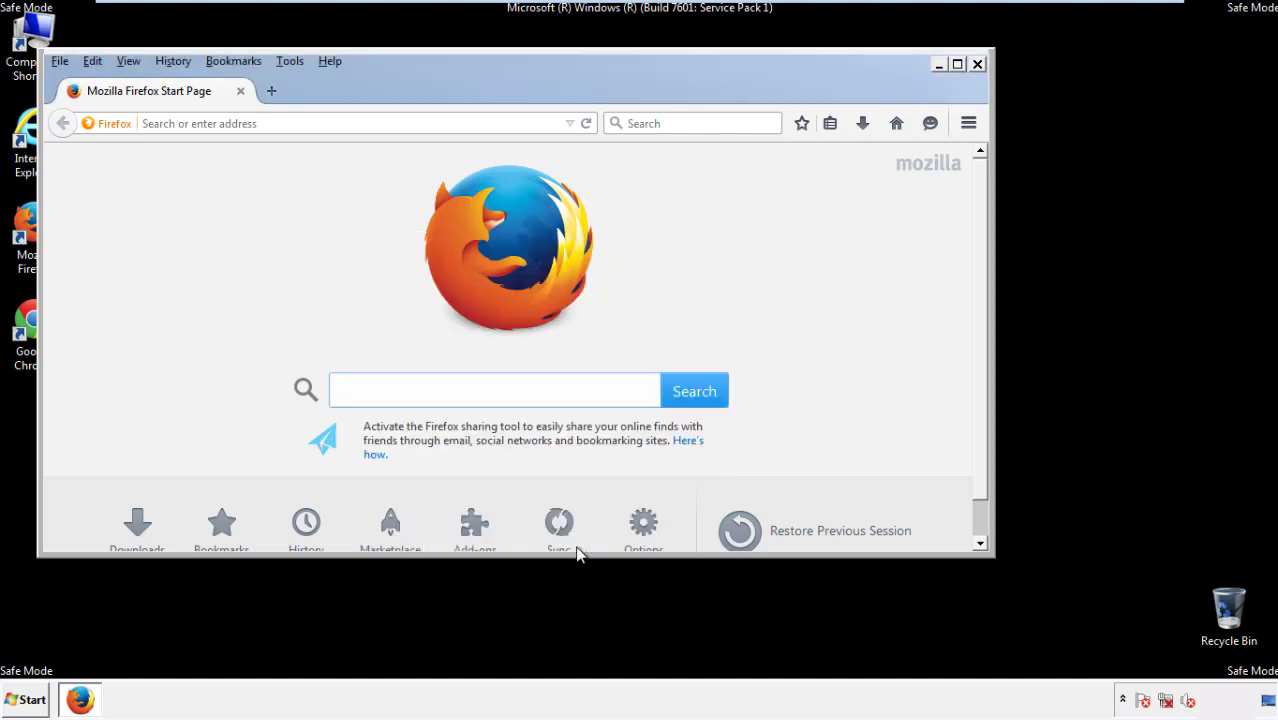
# Step: Refresh Firefox from Troubleshooting Information, decline the default-browser prompt, and close it
pyautogui.click(330, 61)
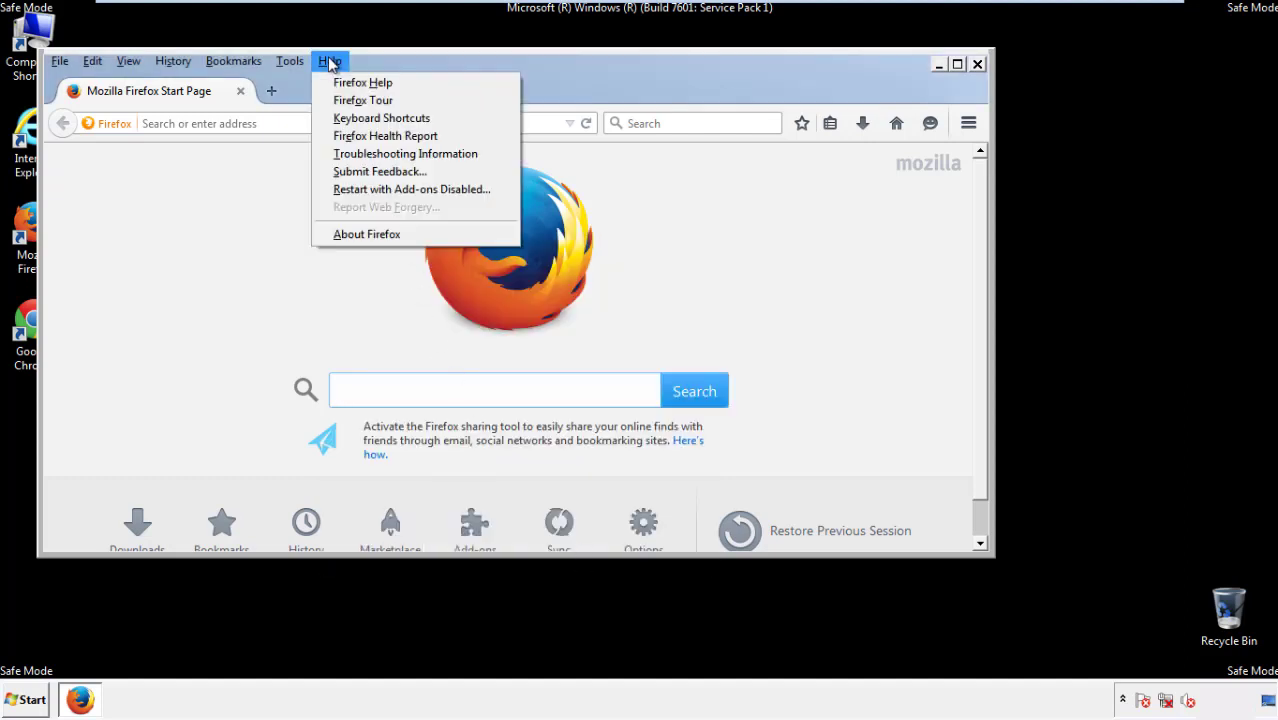
pyautogui.click(370, 153)
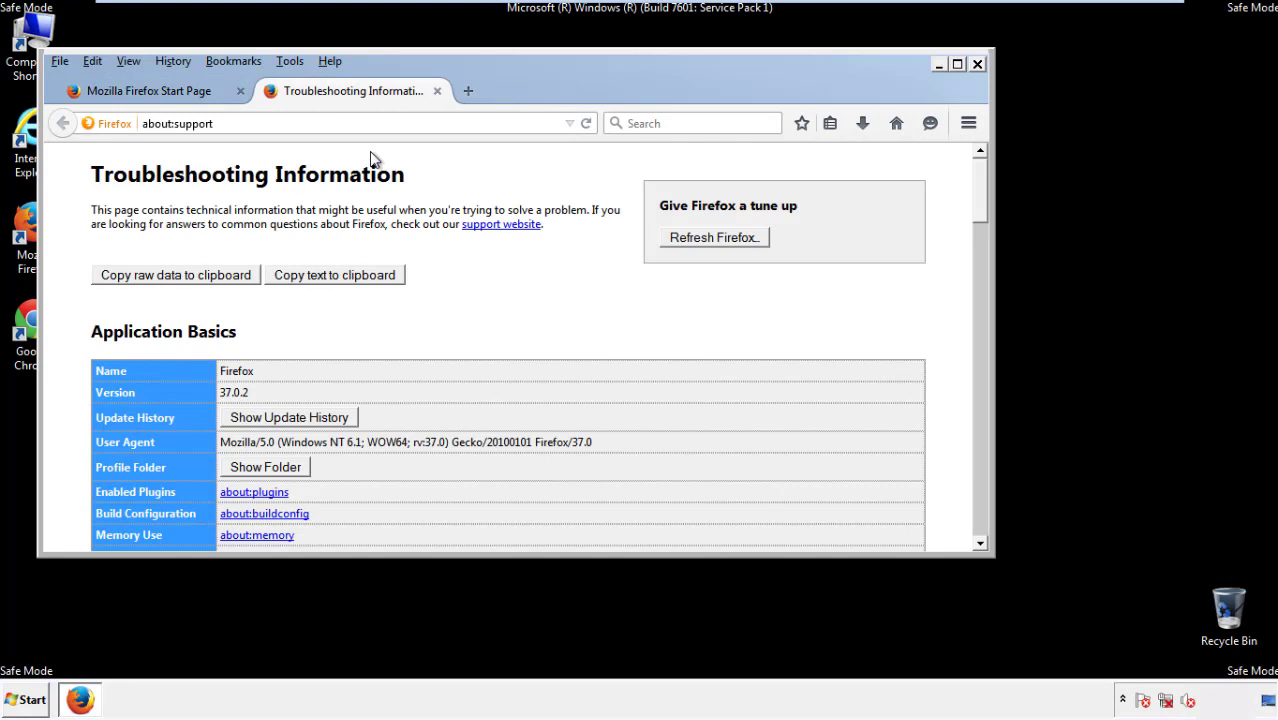
pyautogui.click(741, 242)
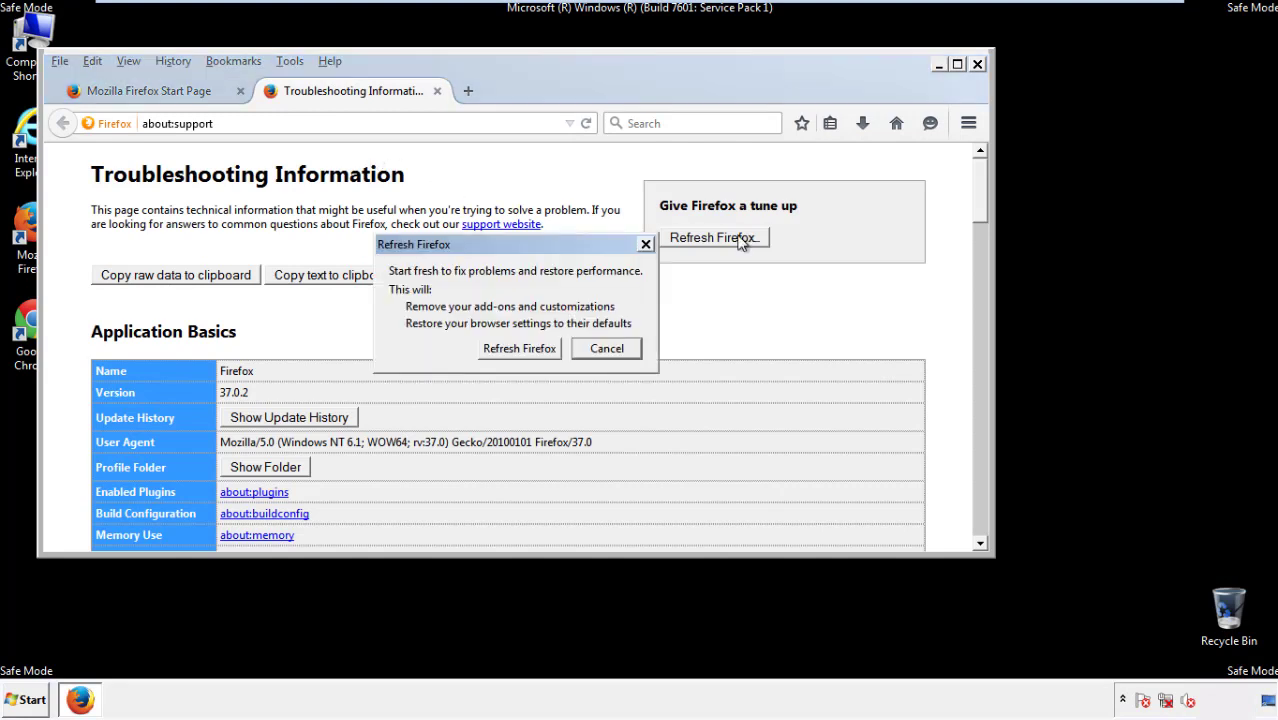
pyautogui.click(519, 348)
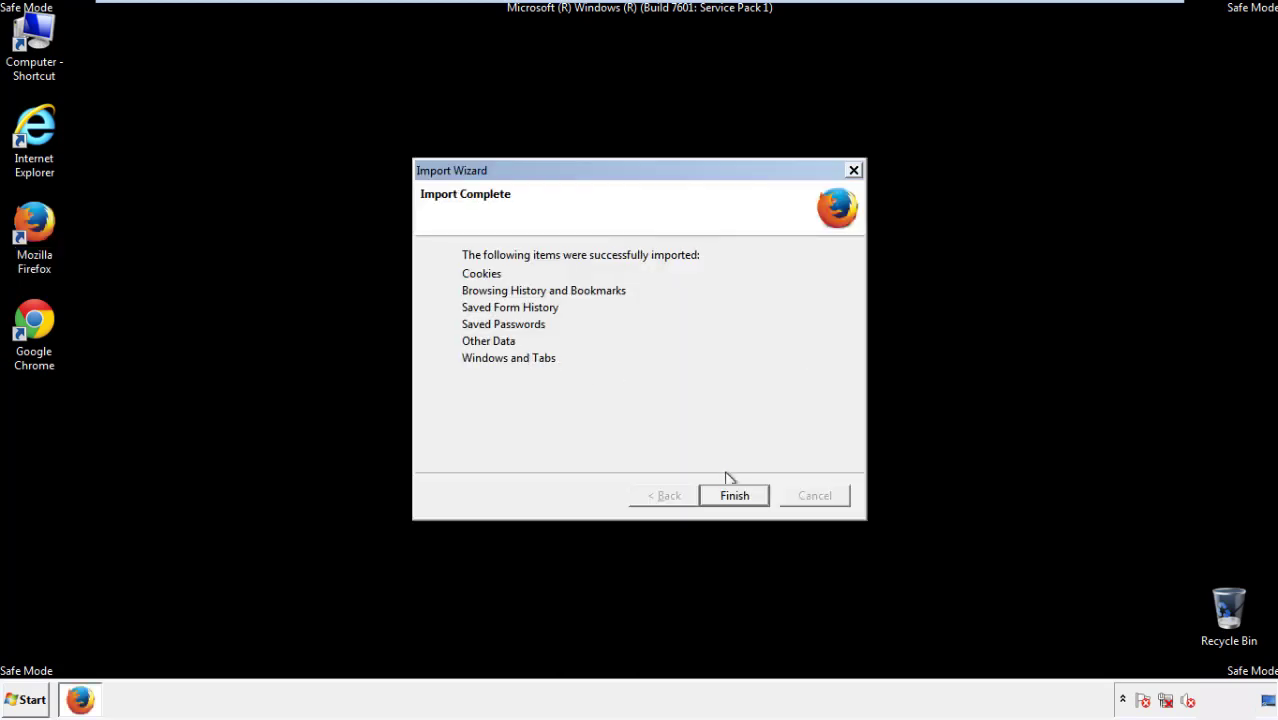
pyautogui.click(735, 497)
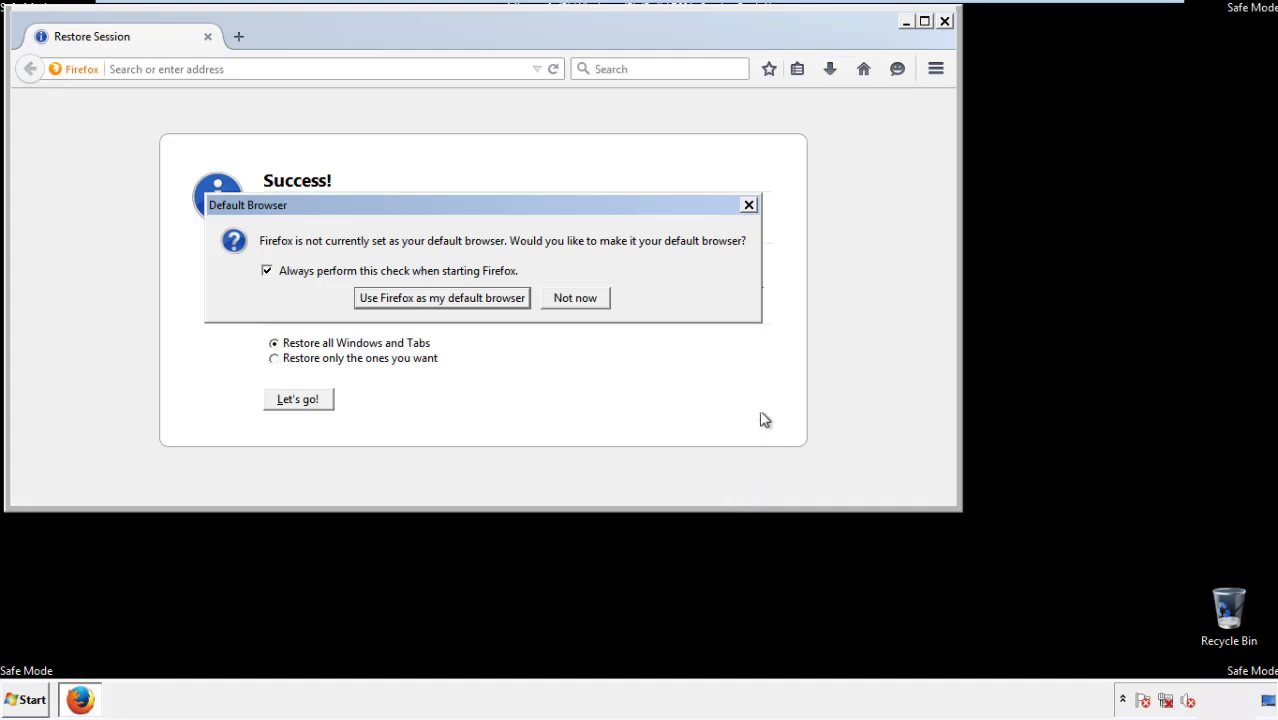
pyautogui.click(576, 300)
pyautogui.click(943, 21)
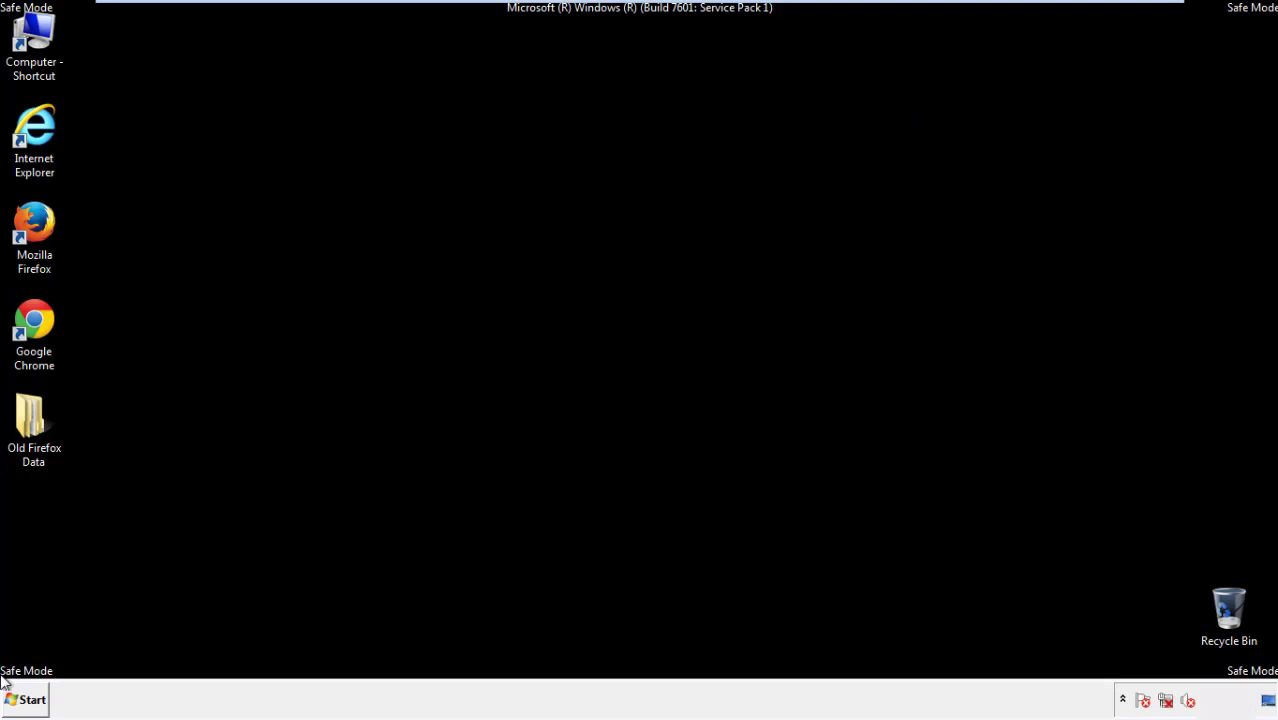
# Step: Launch Google Chrome and dismiss its default-browser prompt
pyautogui.click(30, 318)
pyautogui.doubleClick(30, 318)
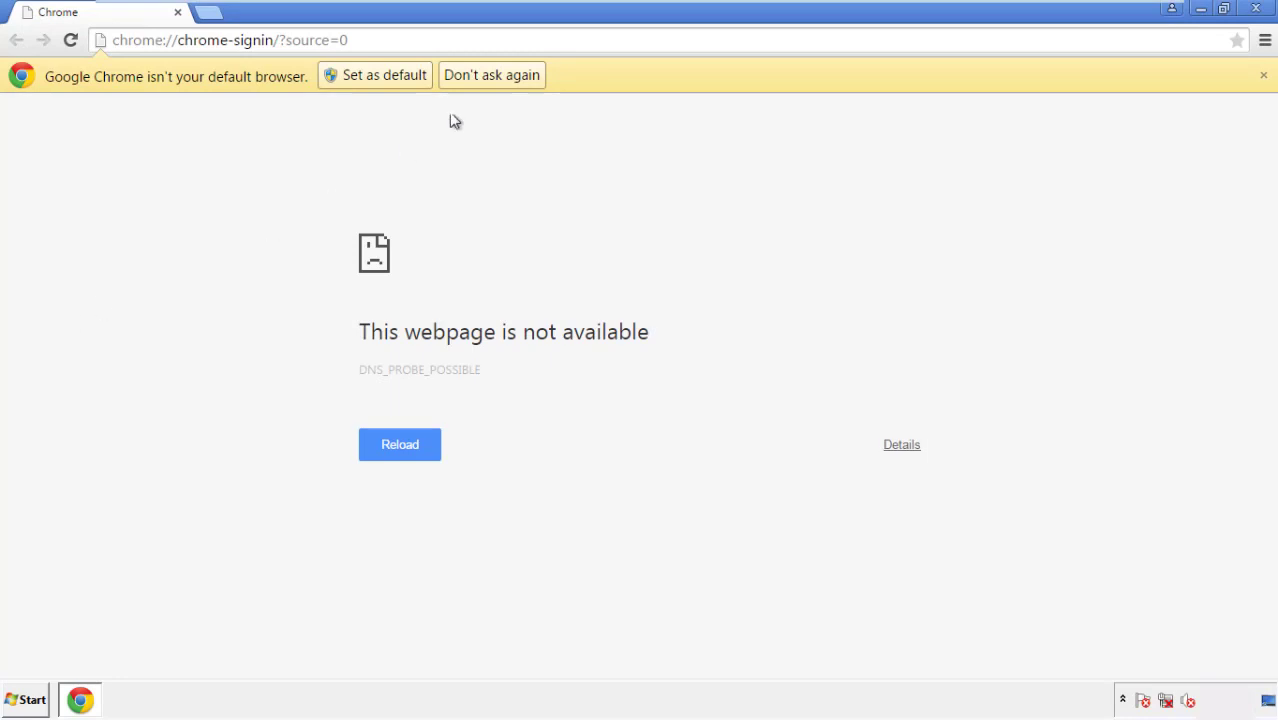
pyautogui.click(492, 76)
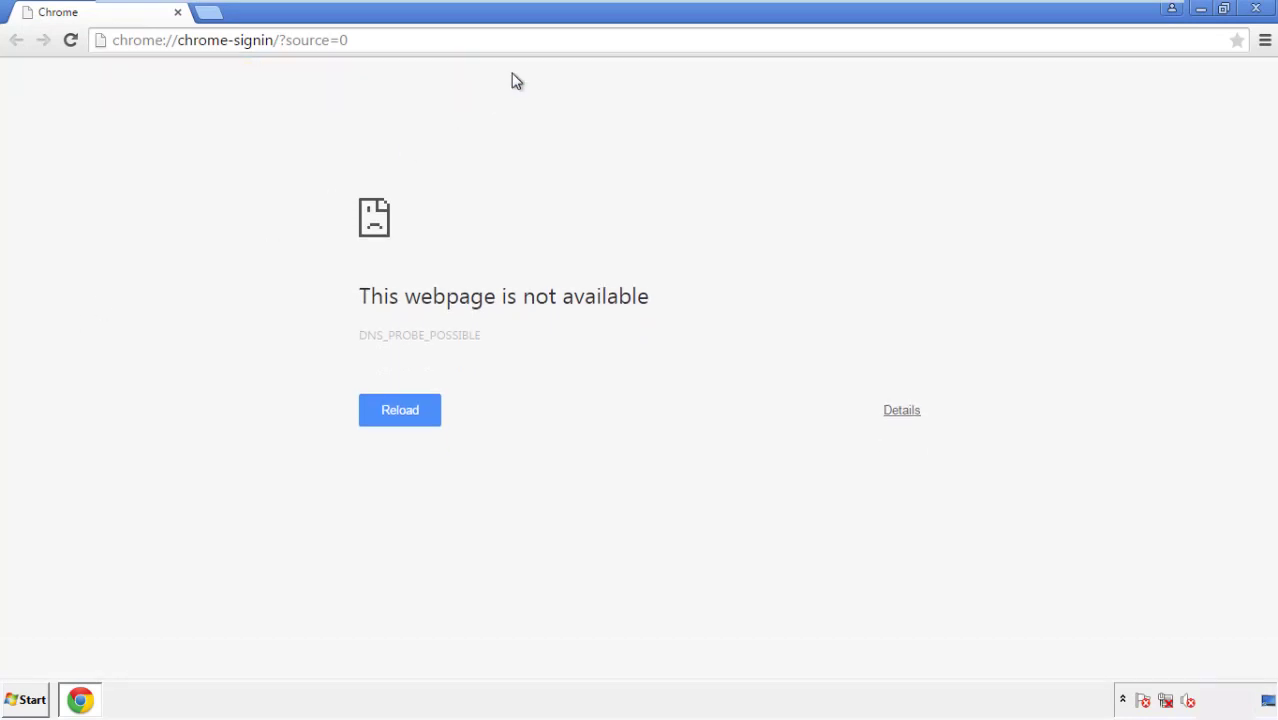
# Step: Reach Chrome's Clear browsing data dialog from Settings and the History page
pyautogui.click(1265, 42)
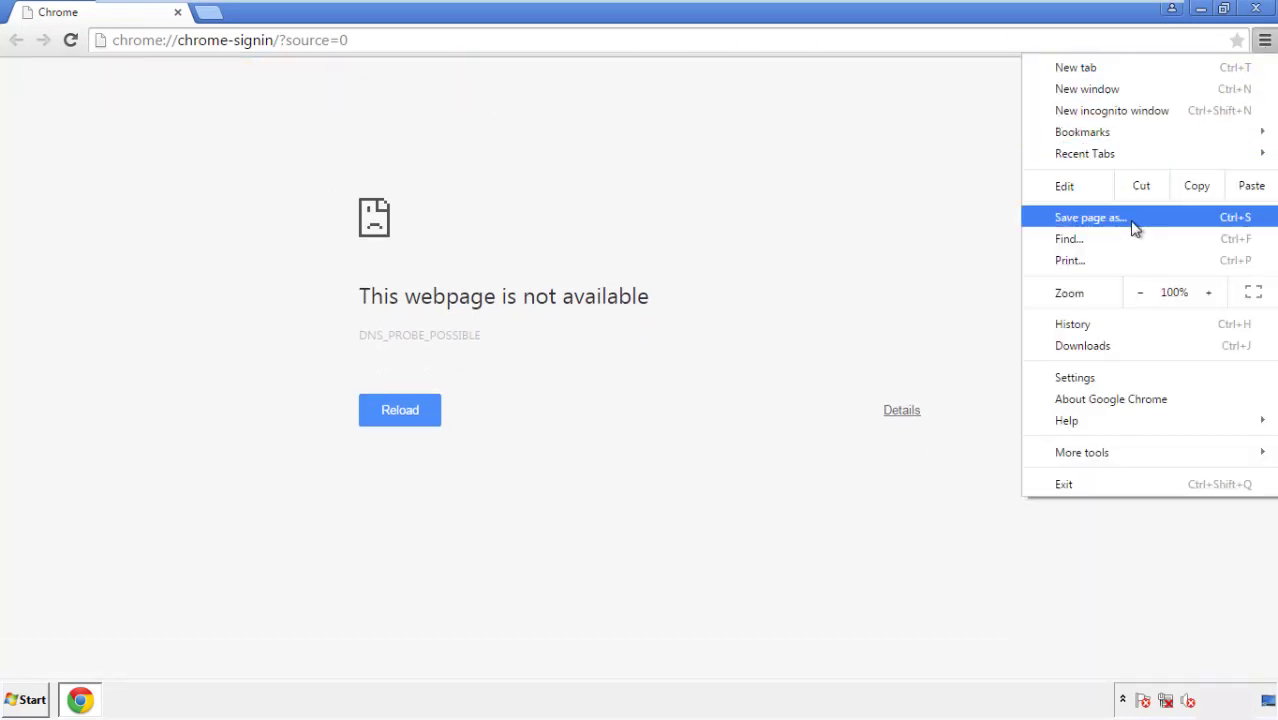
pyautogui.click(1078, 377)
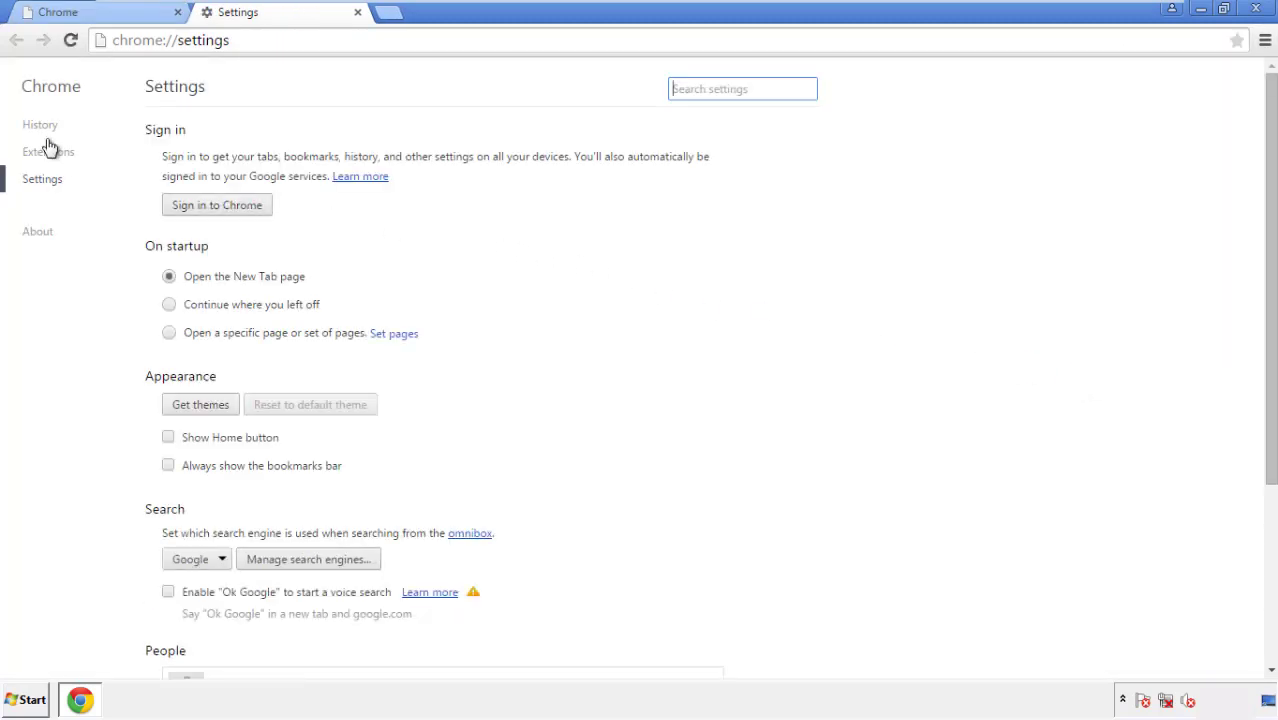
pyautogui.click(40, 126)
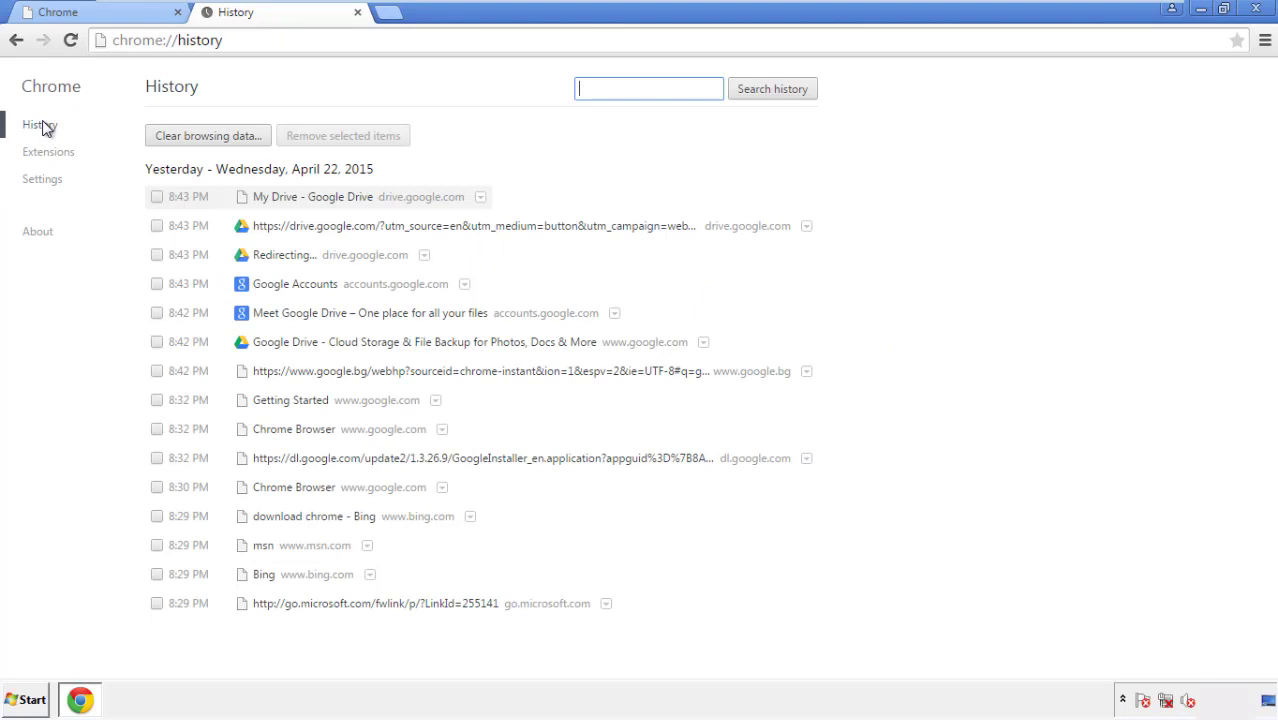
pyautogui.click(192, 140)
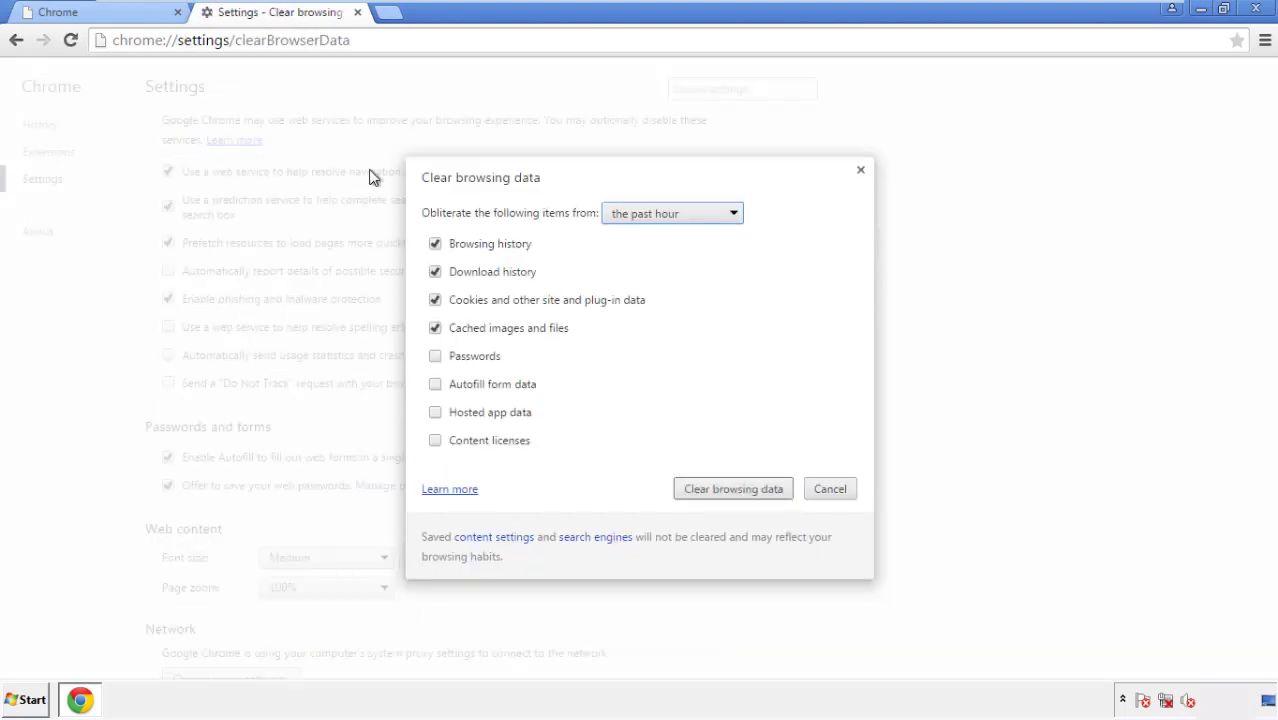
# Step: Clear Chrome browsing data from the beginning of time, including autofill form data
pyautogui.click(643, 216)
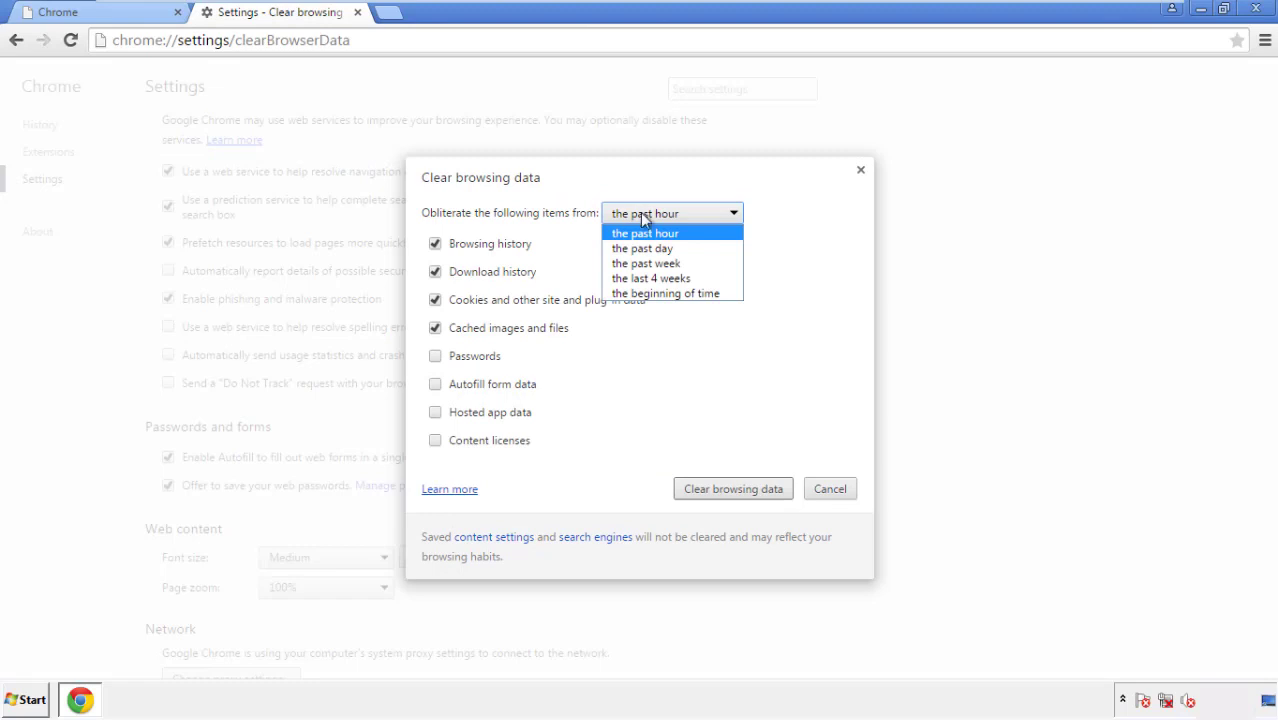
pyautogui.click(640, 294)
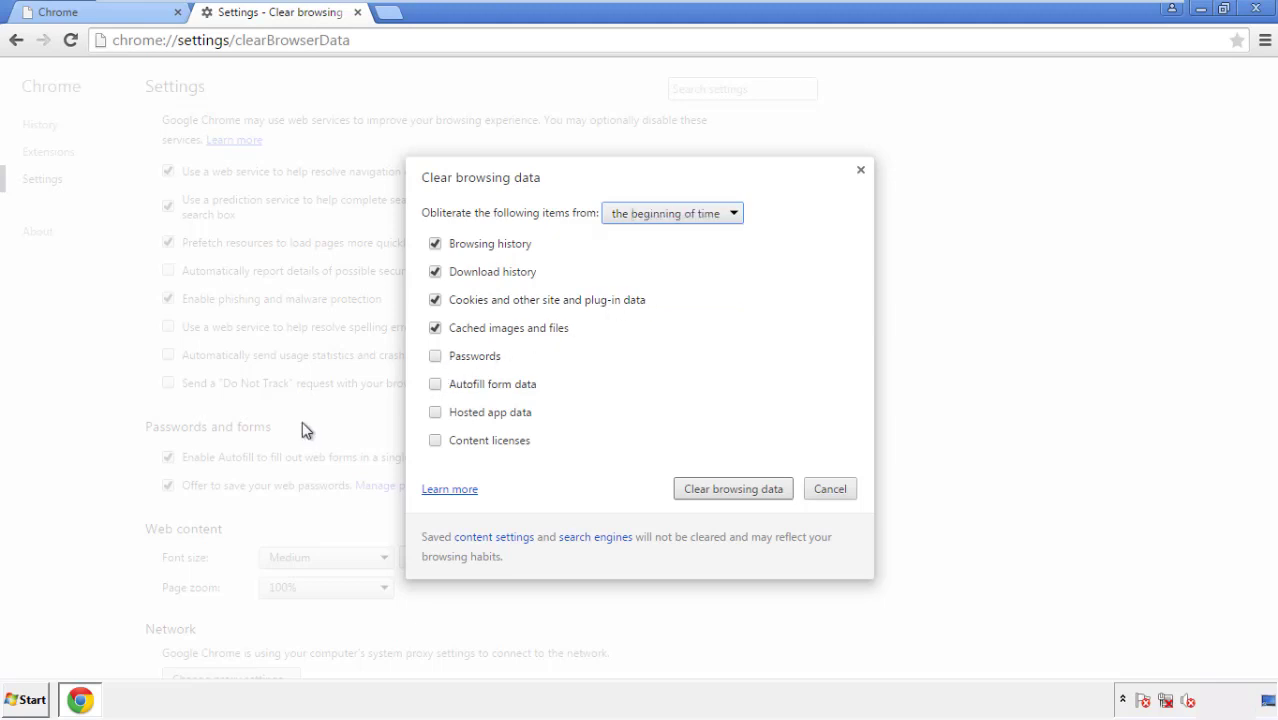
pyautogui.click(437, 386)
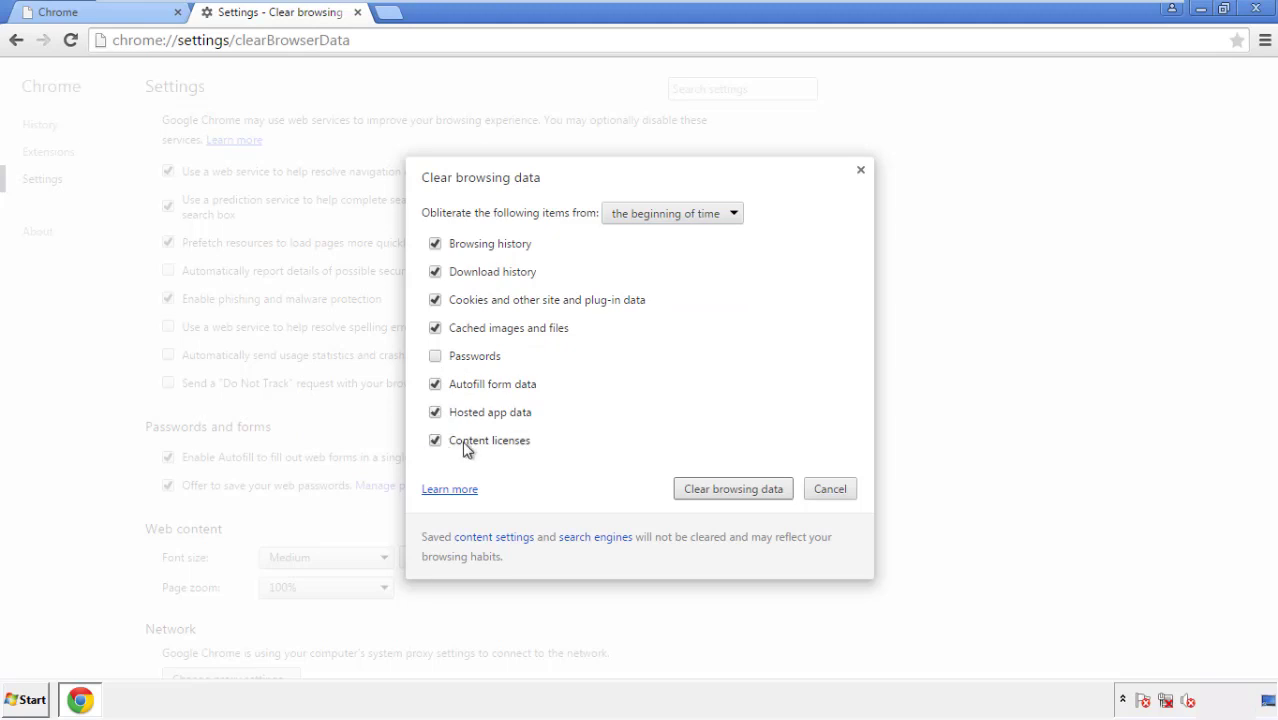
pyautogui.click(716, 492)
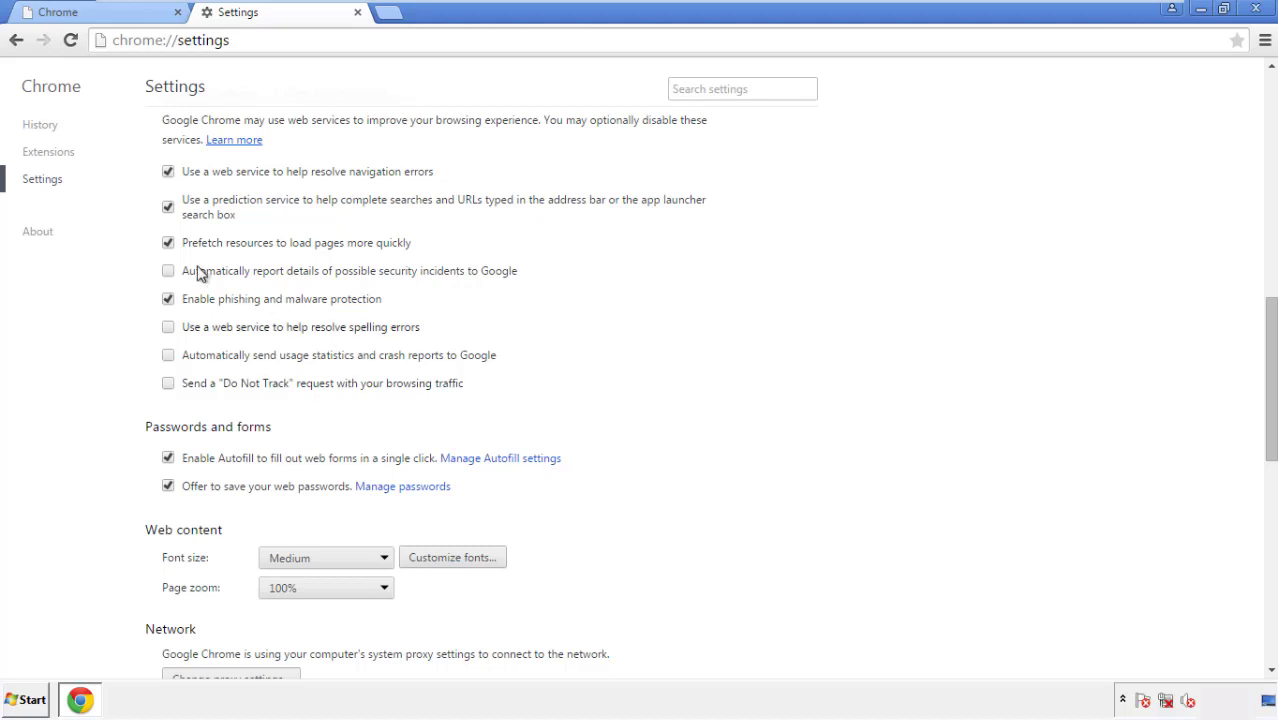
# Step: Reset Chrome's settings to their original defaults and close the browser
pyautogui.moveTo(1271, 318); pyautogui.dragTo(1267, 536)
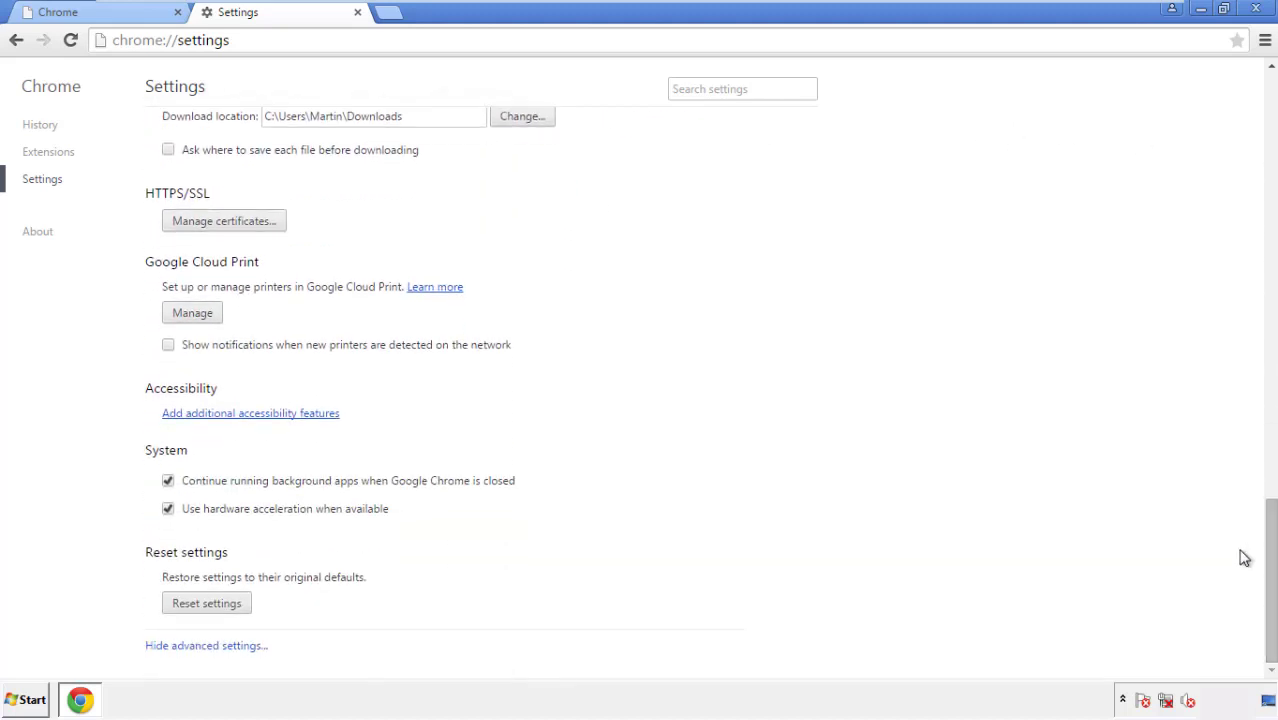
pyautogui.click(241, 612)
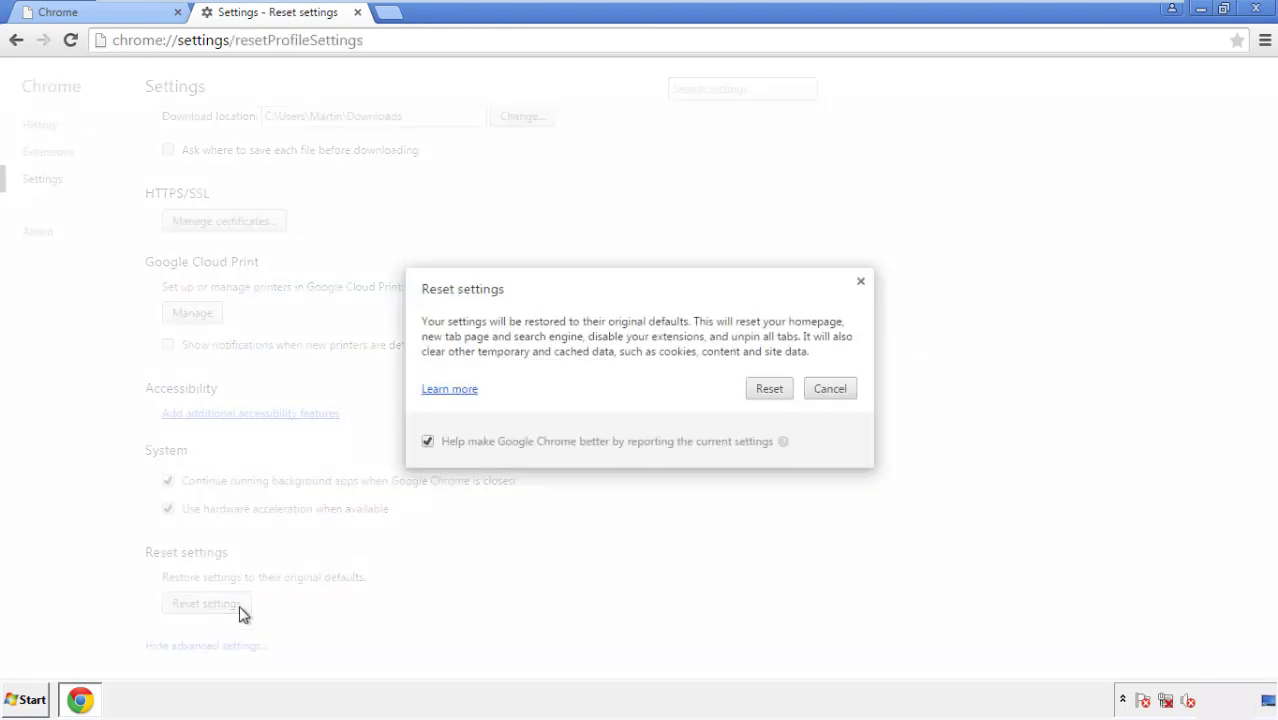
pyautogui.click(771, 390)
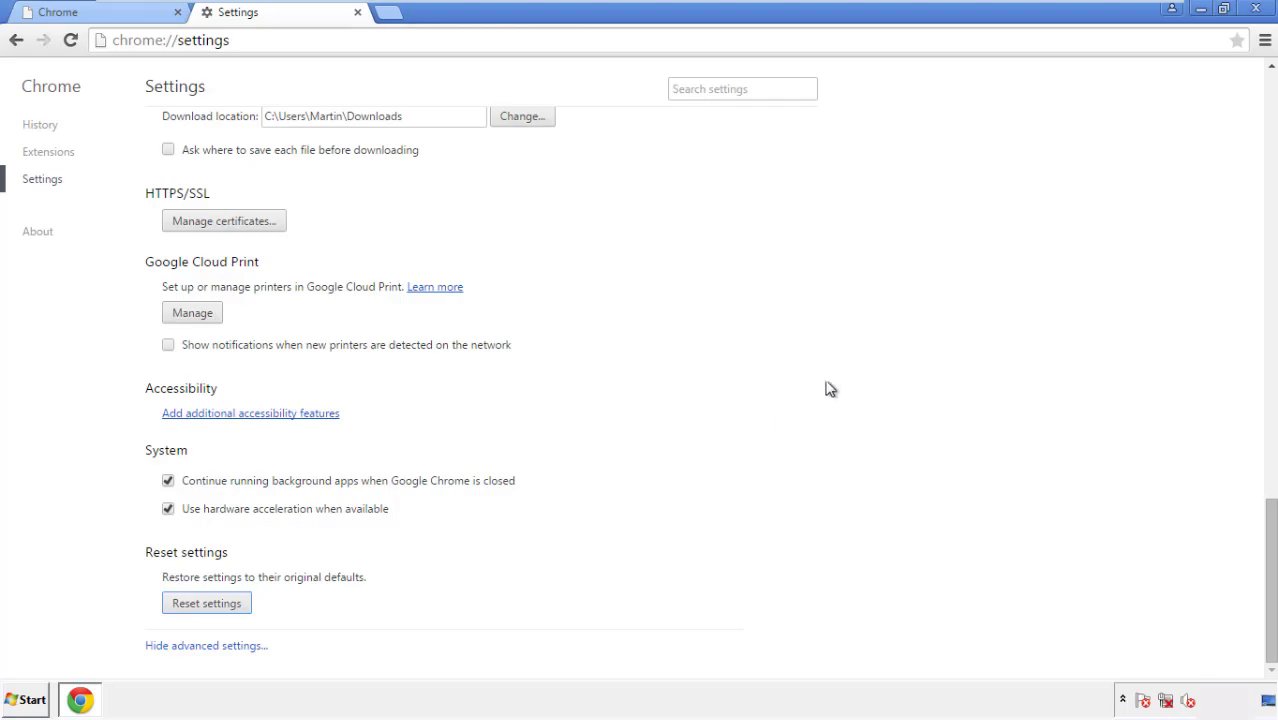
pyautogui.click(1256, 8)
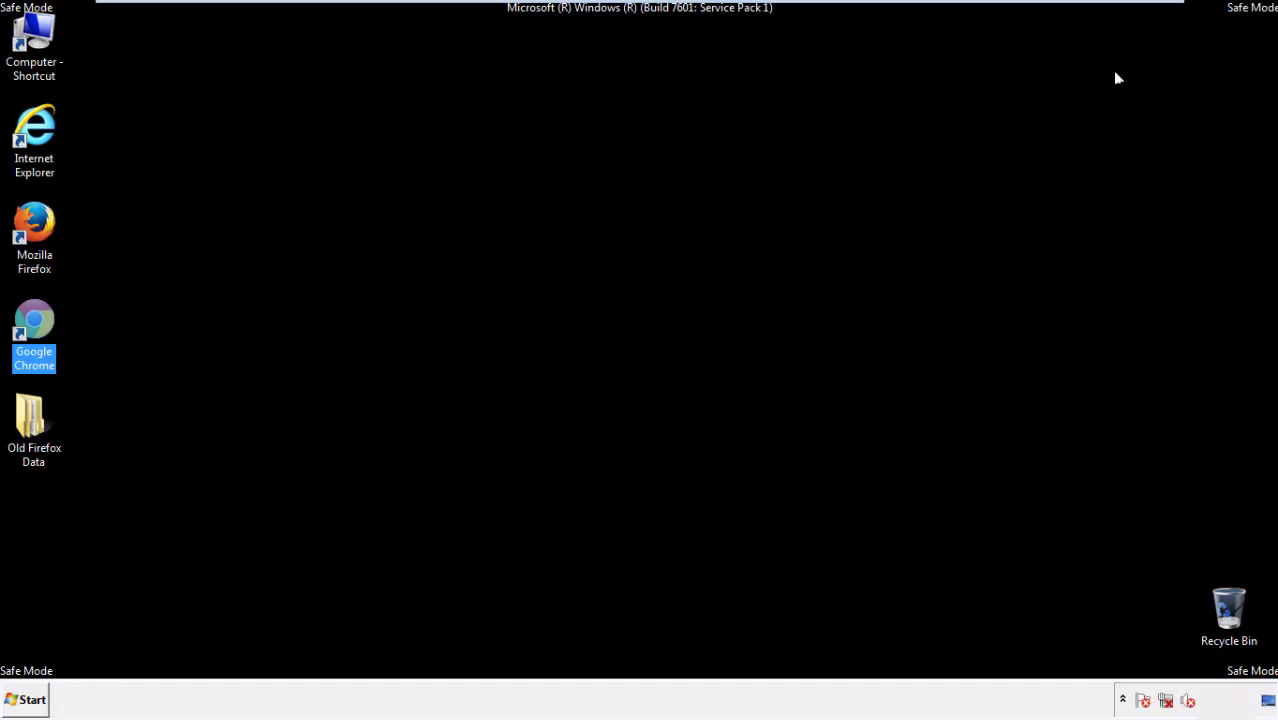
# Step: Launch Firefox, remove Search Mine in the Add-ons manager, and close the browser
pyautogui.click(690, 323)
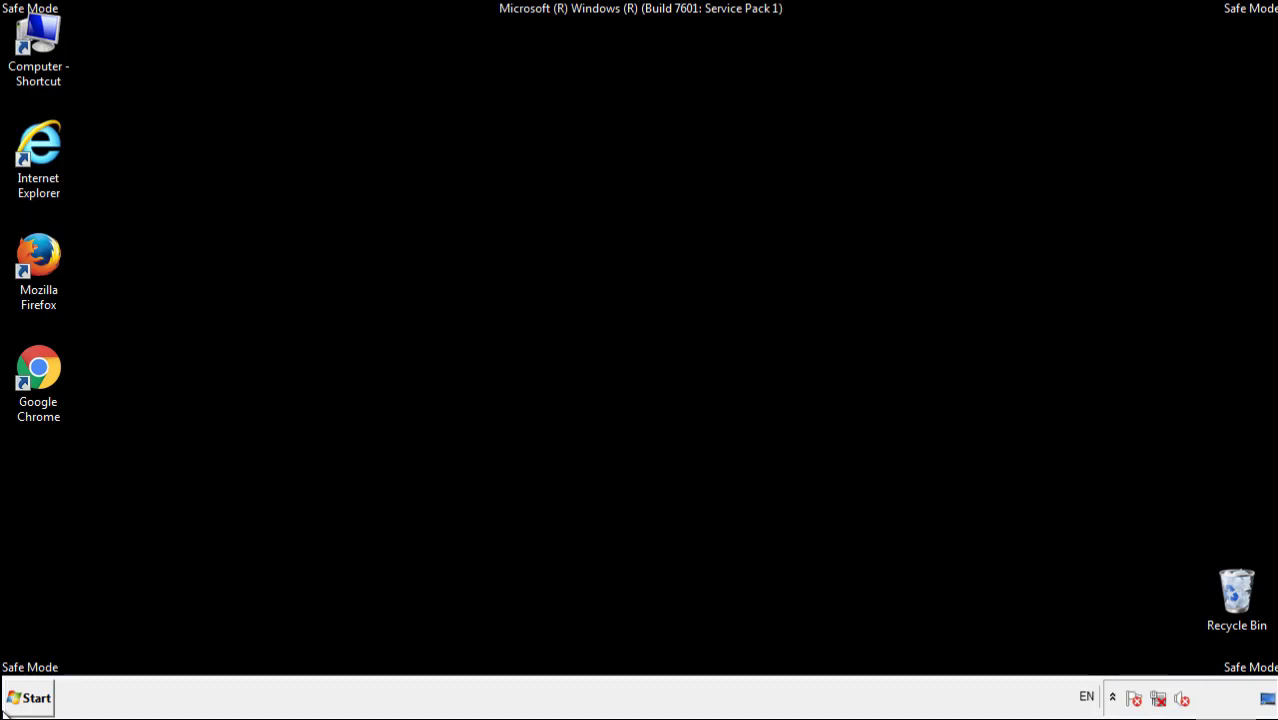
pyautogui.doubleClick(52, 256)
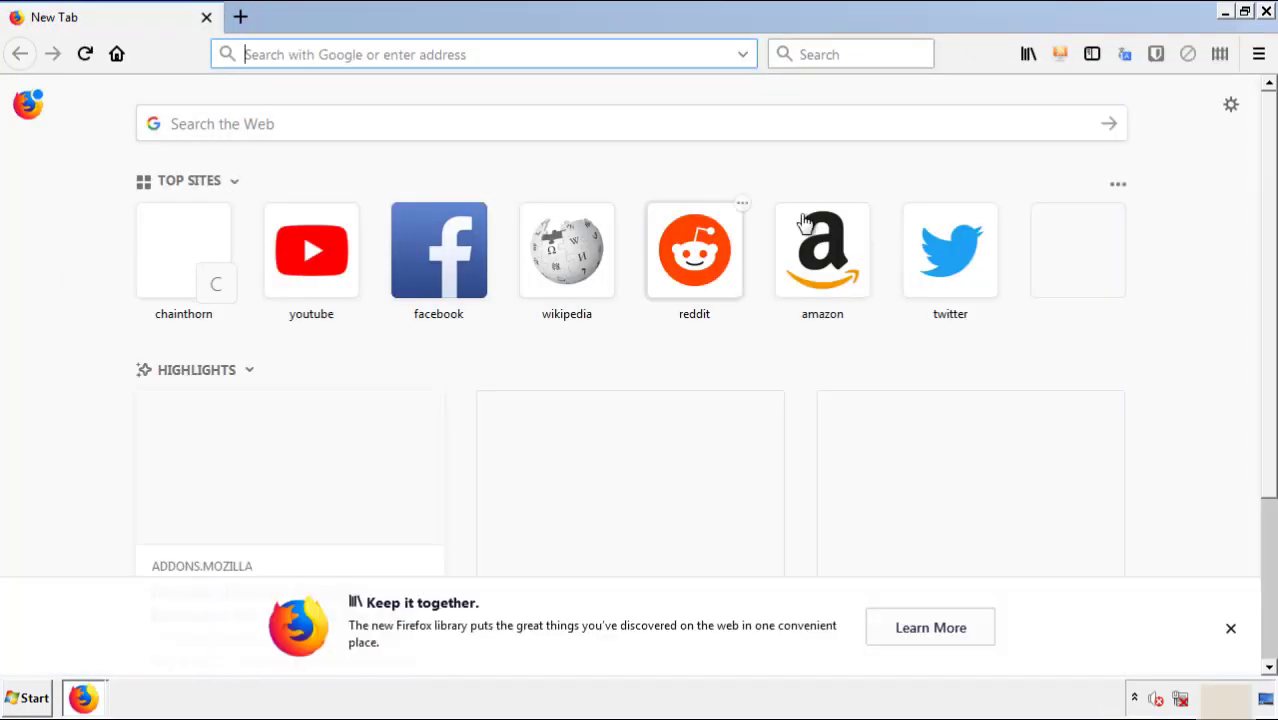
pyautogui.click(1259, 55)
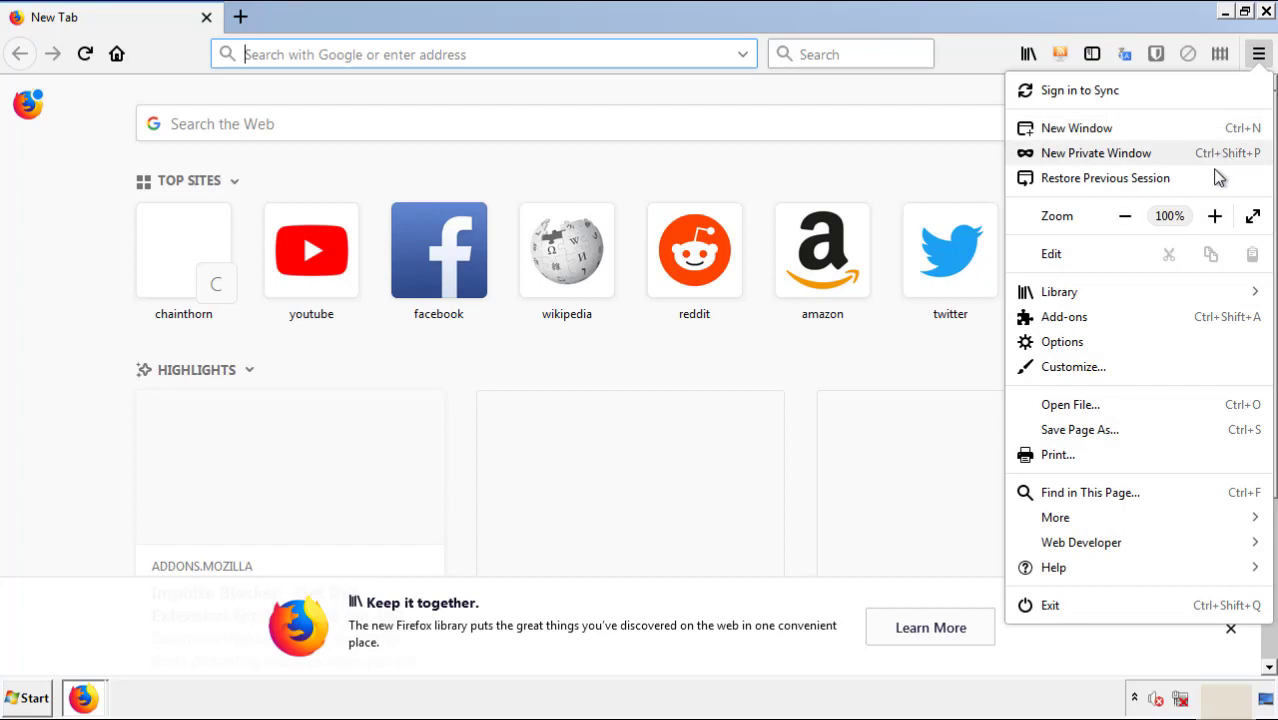
pyautogui.click(1064, 317)
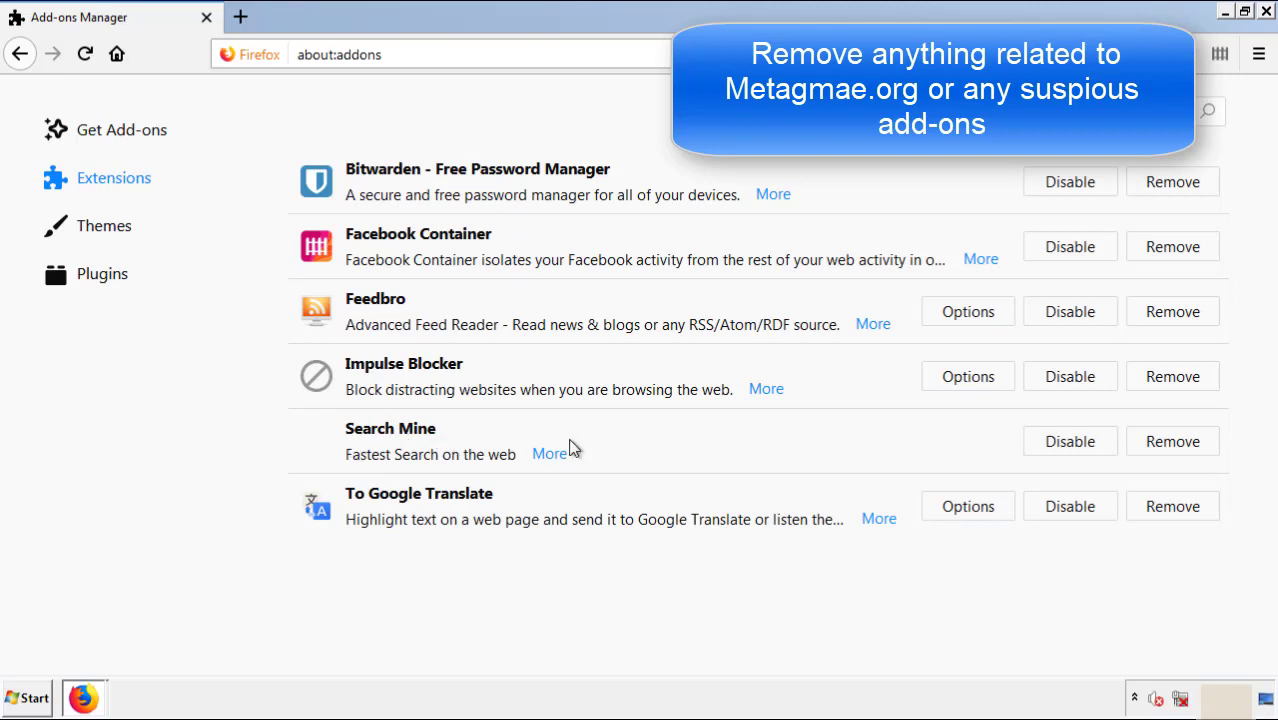
pyautogui.click(1168, 446)
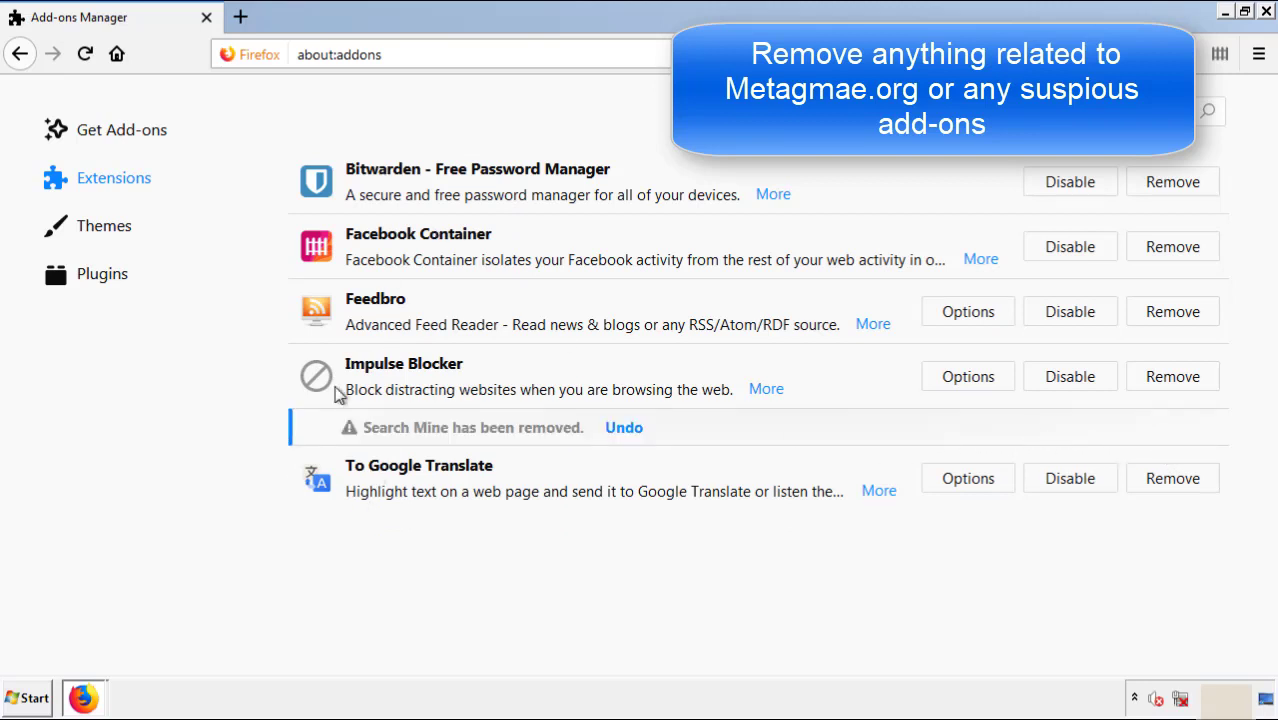
pyautogui.click(1266, 12)
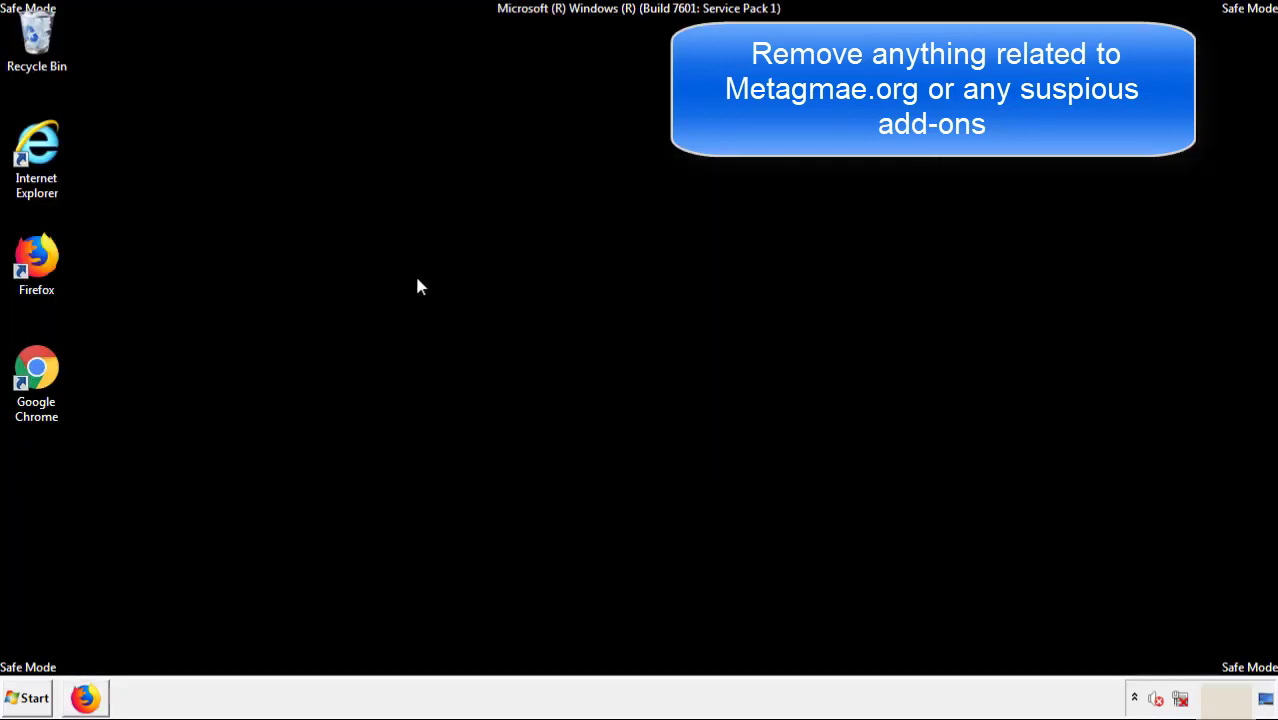
# Step: Launch Chrome and remove the Search Mine extension from its Extensions page, confirming removal
pyautogui.doubleClick(36, 388)
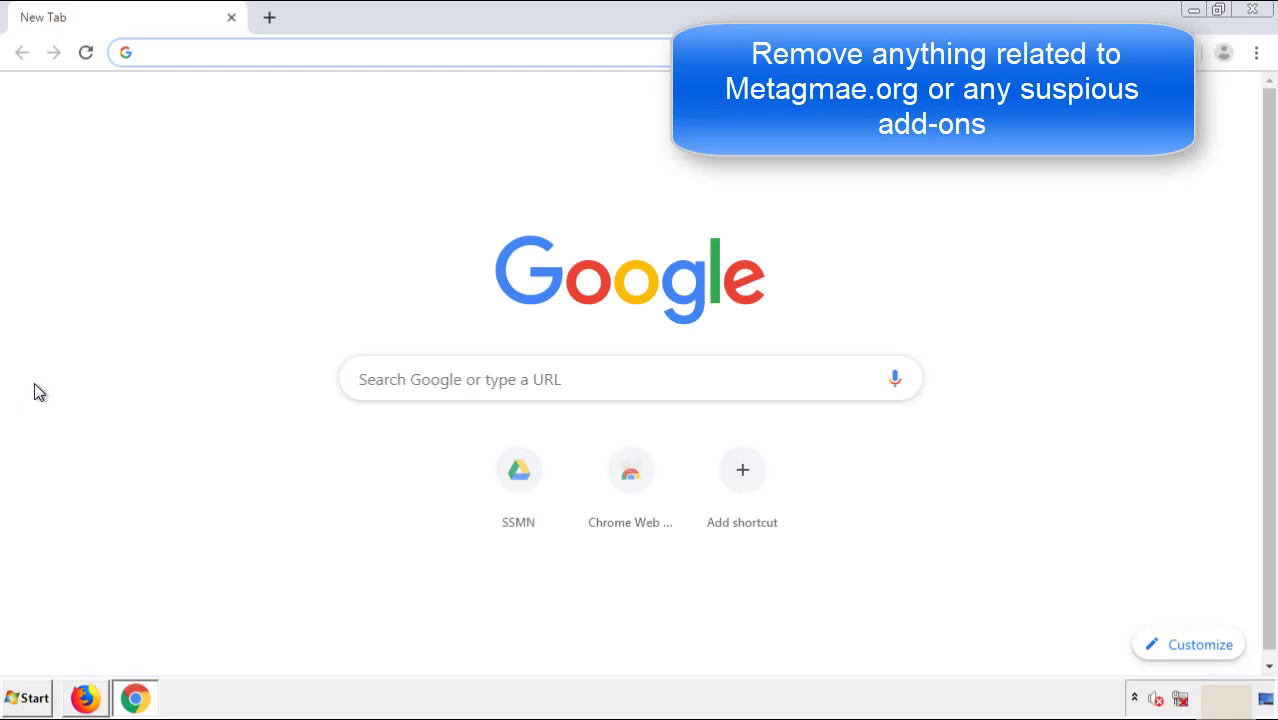
pyautogui.click(1257, 52)
pyautogui.moveTo(1144, 351)
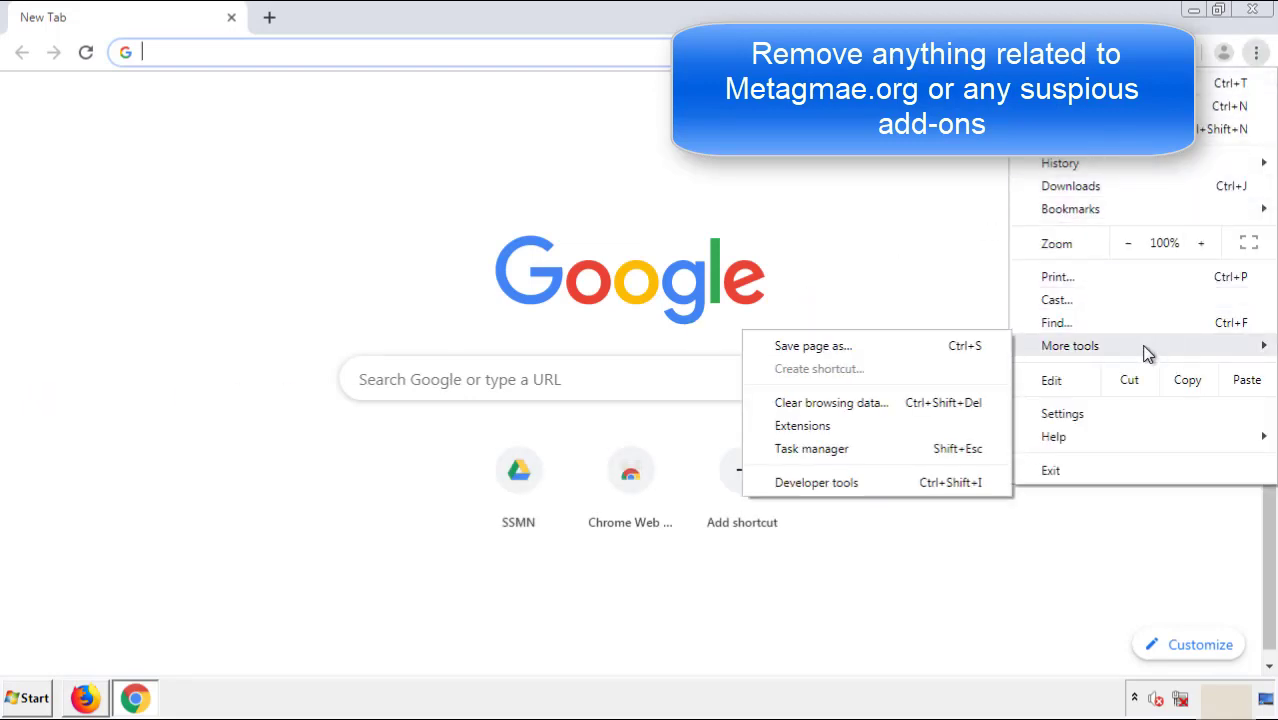
pyautogui.click(812, 424)
pyautogui.scroll(-5, 356, 334)
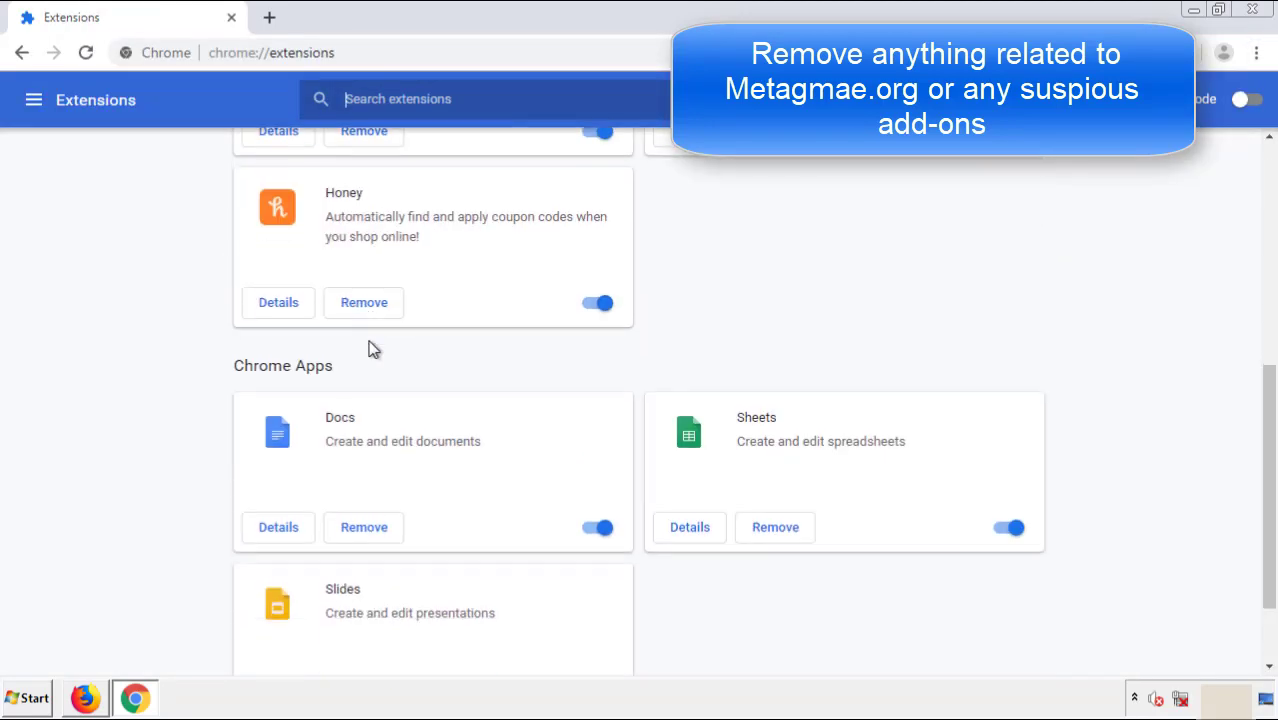
pyautogui.scroll(5, 485, 365)
pyautogui.click(362, 290)
pyautogui.click(718, 164)
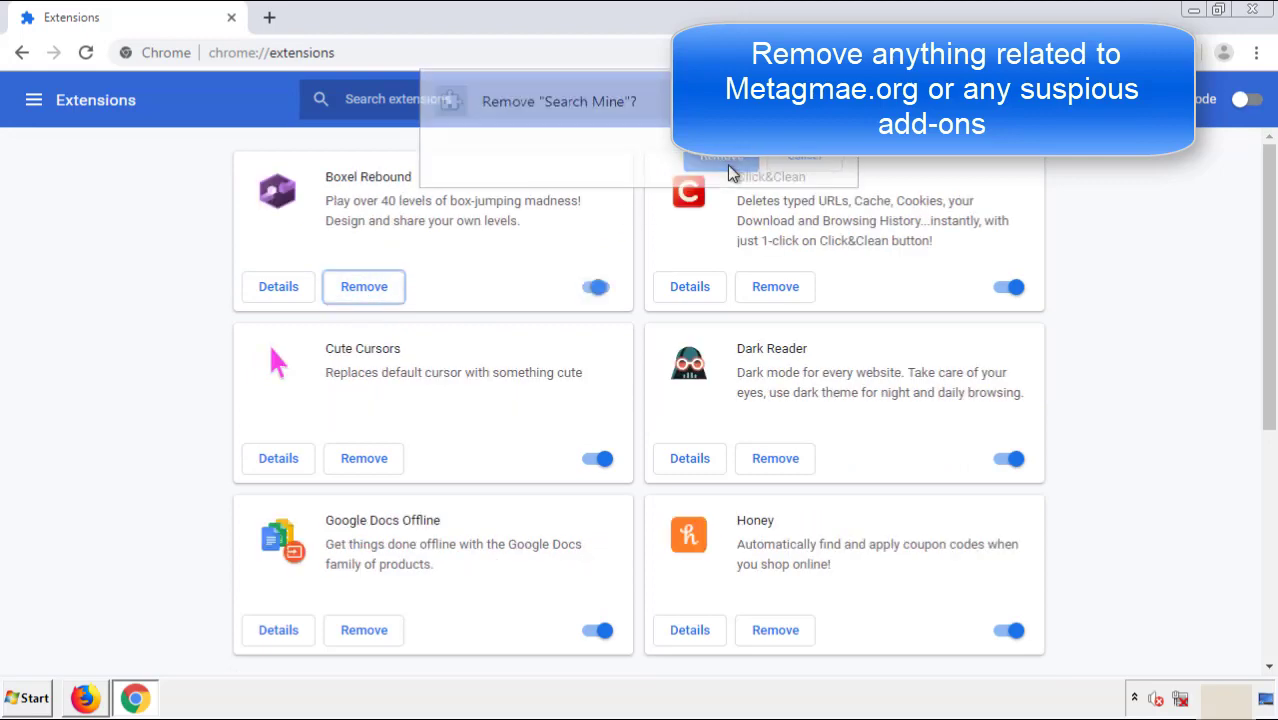
# Step: Close Chrome and restart Windows from the Start menu's shutdown options
pyautogui.click(1264, 17)
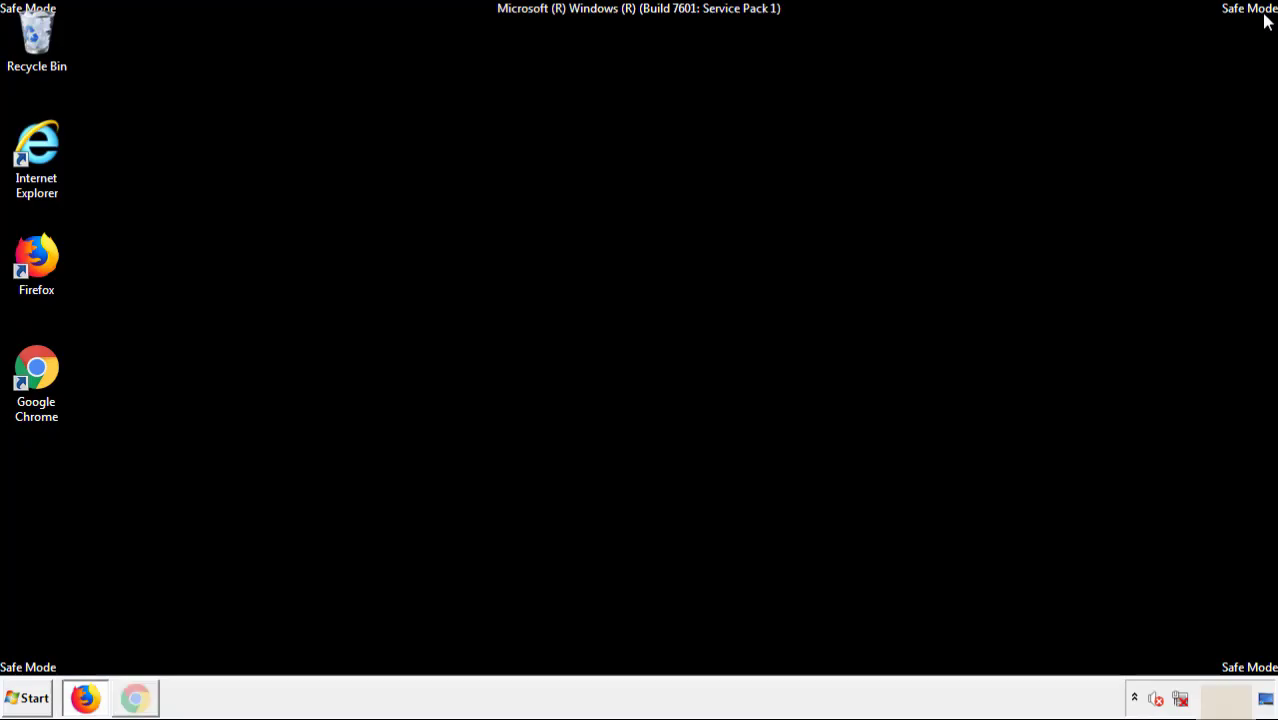
pyautogui.click(36, 703)
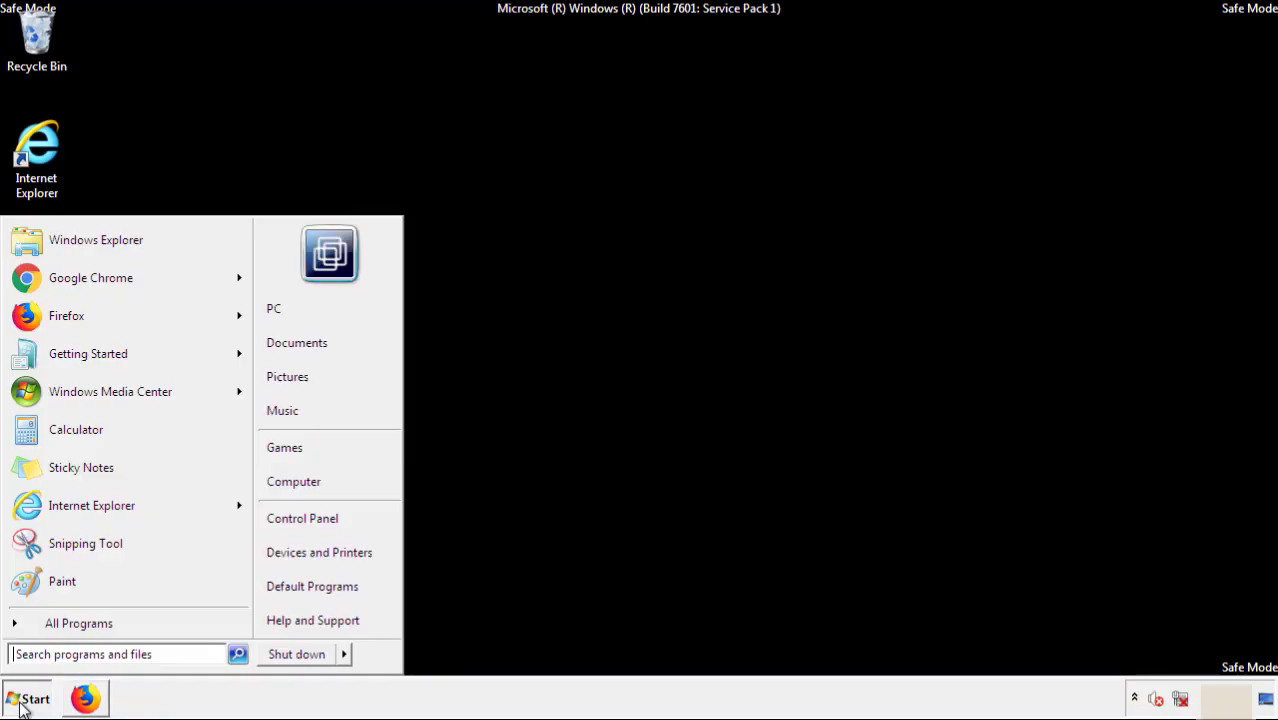
pyautogui.click(346, 657)
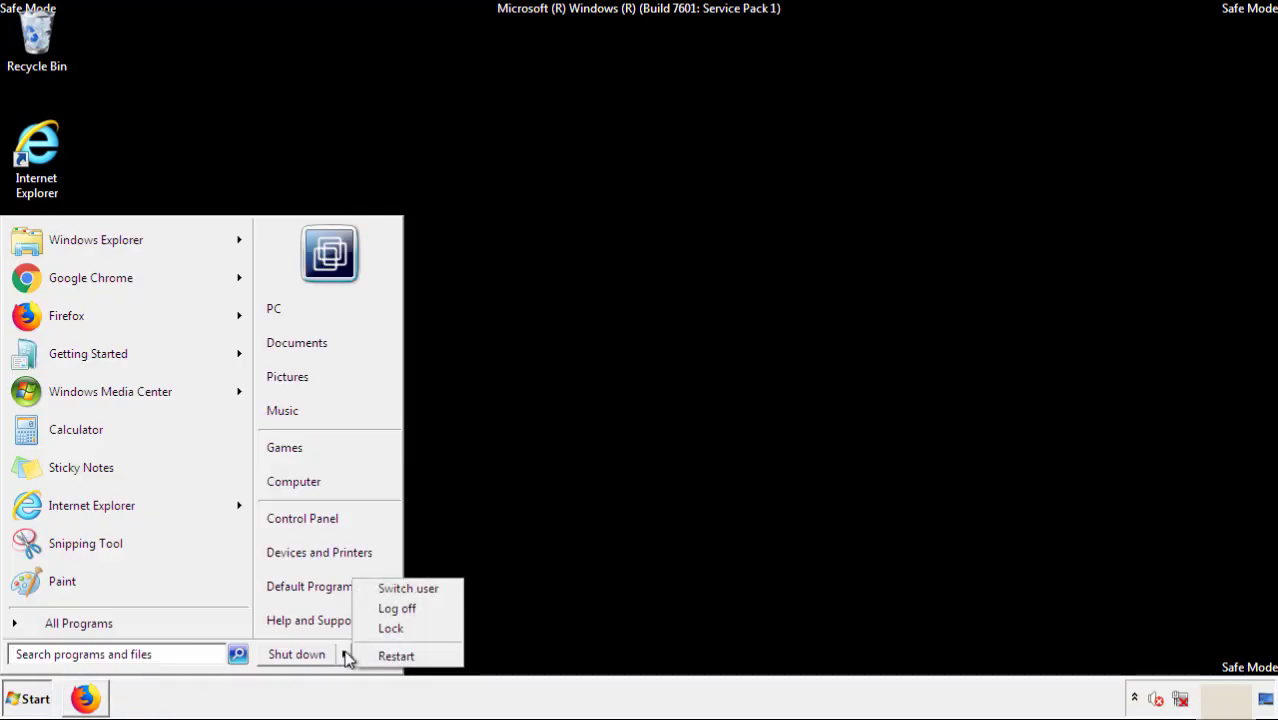
pyautogui.click(399, 655)
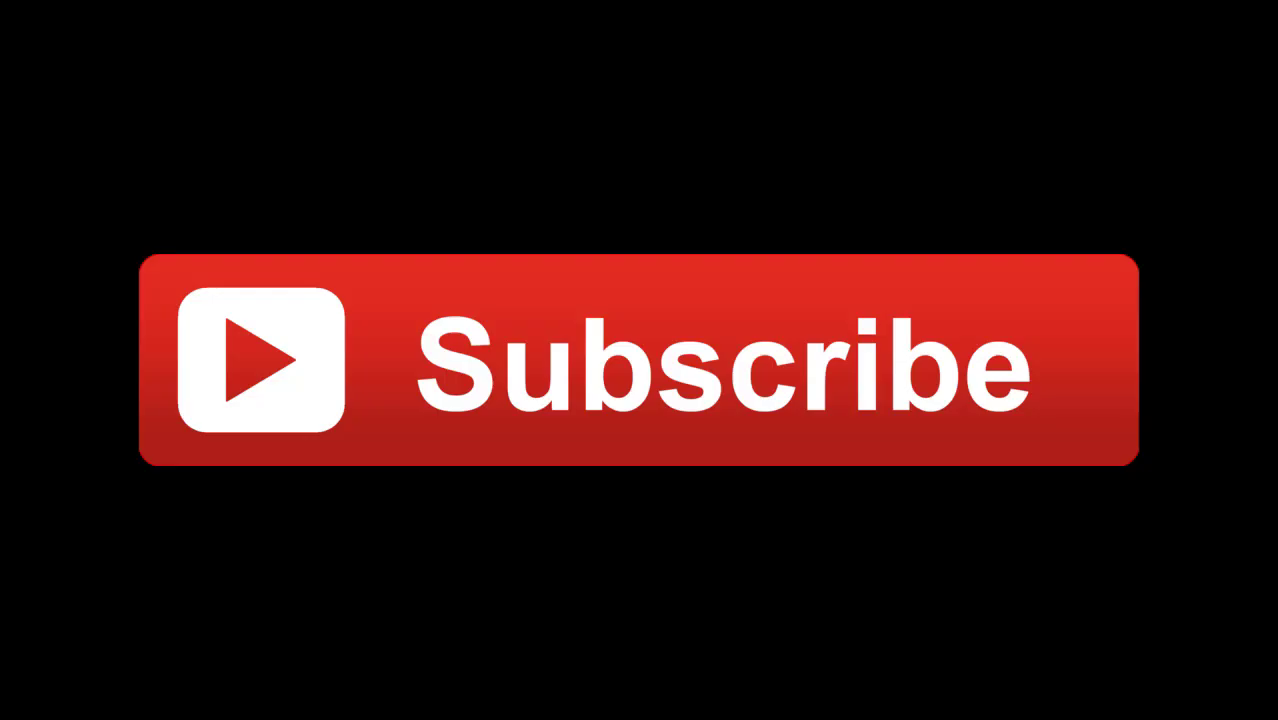